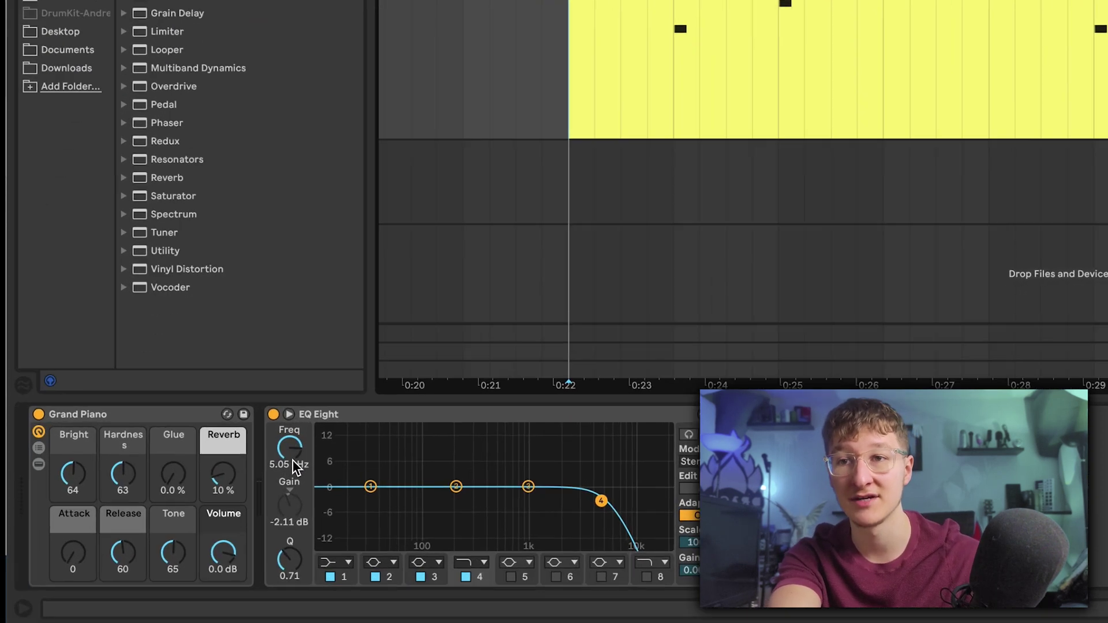
Show the EQ Eight band 4 Freq automation lane and drag the bar 25 point down into a ramp.
{"action": "right_click", "coordinate": [126, 552]}
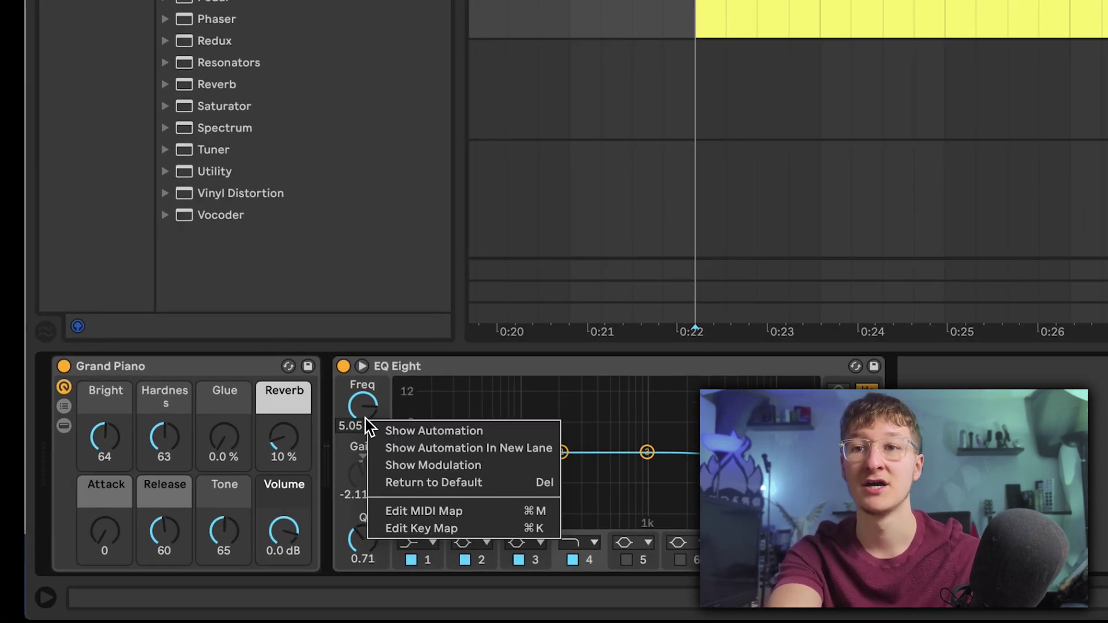
{"action": "left_click", "coordinate": [408, 438]}
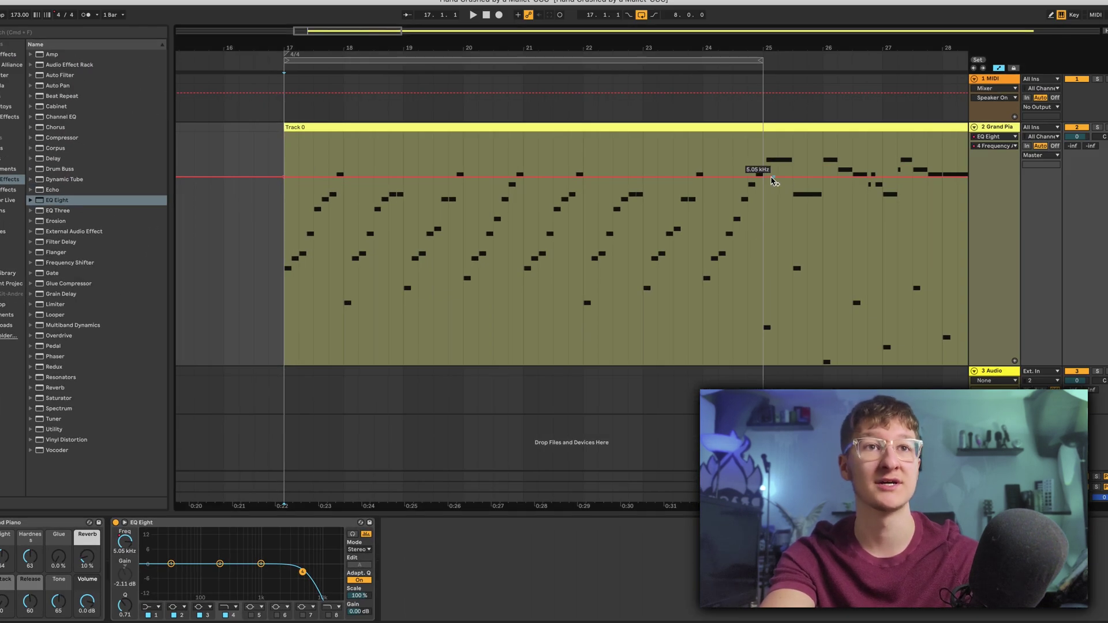
{"action": "left_click_drag", "start_coordinate": [763, 181], "coordinate": [763, 241]}
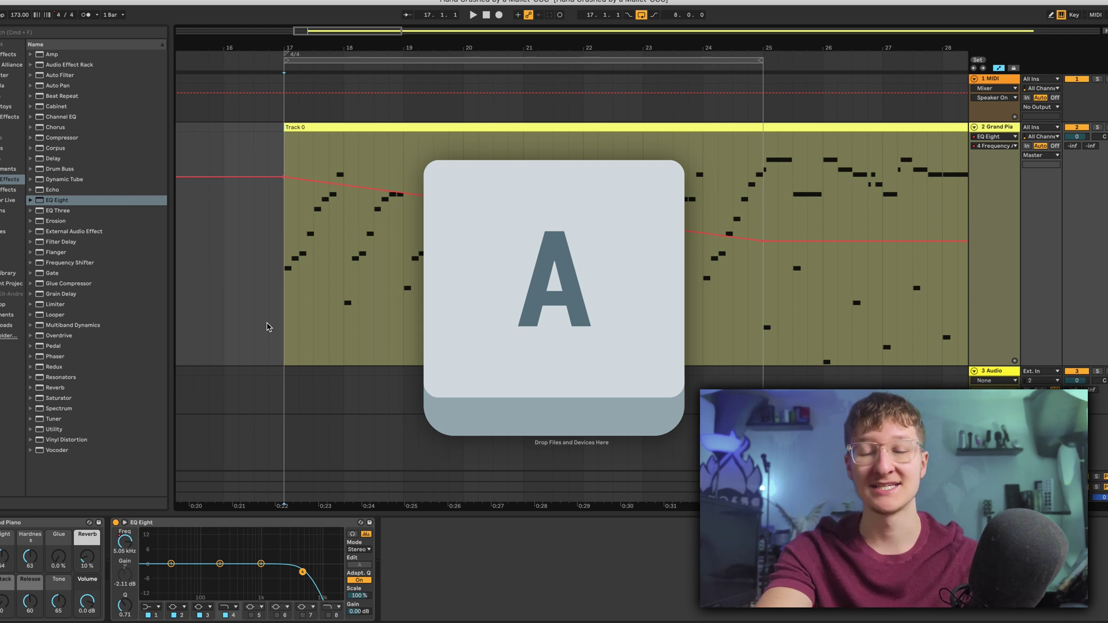
{"action": "left_click", "coordinate": [268, 327]}
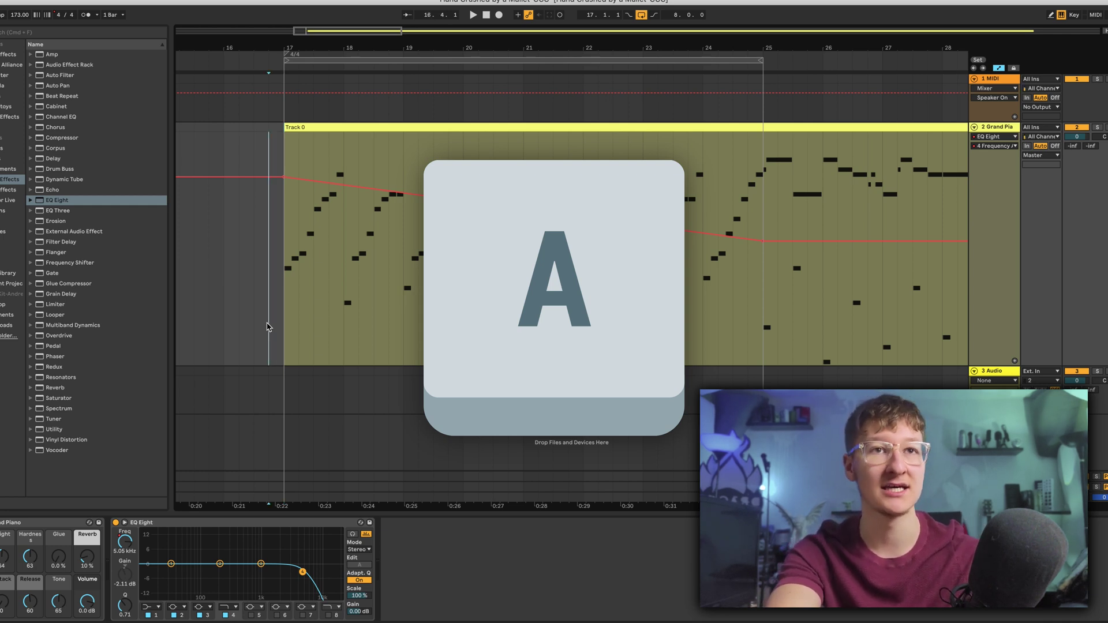
{"action": "left_click", "coordinate": [279, 331]}
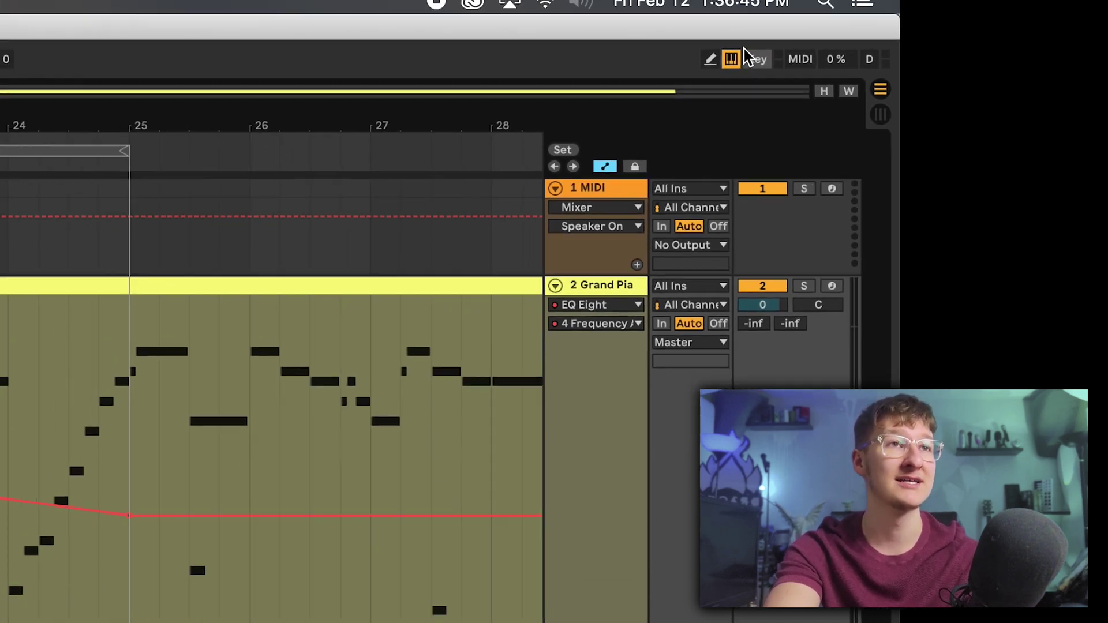
{"action": "key", "text": "a"}
{"action": "key", "text": "a"}
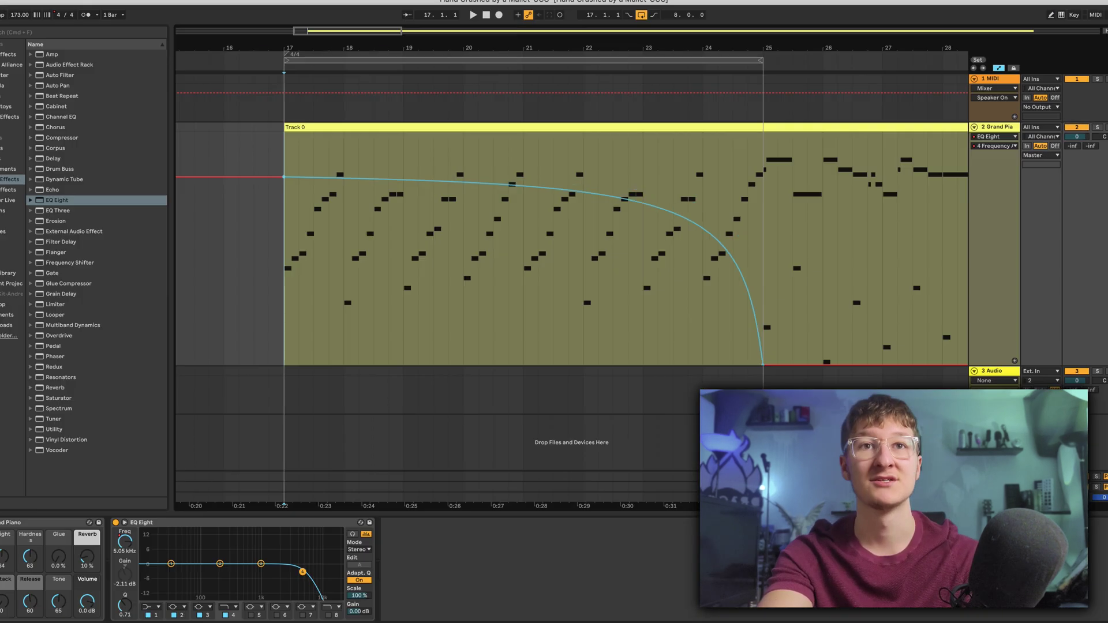
{"action": "mouse_move", "coordinate": [523, 186]}
{"action": "left_mouse_down"}
{"action": "mouse_move", "coordinate": [523, 335]}
{"action": "mouse_move", "coordinate": [523, 183]}
{"action": "left_mouse_up"}
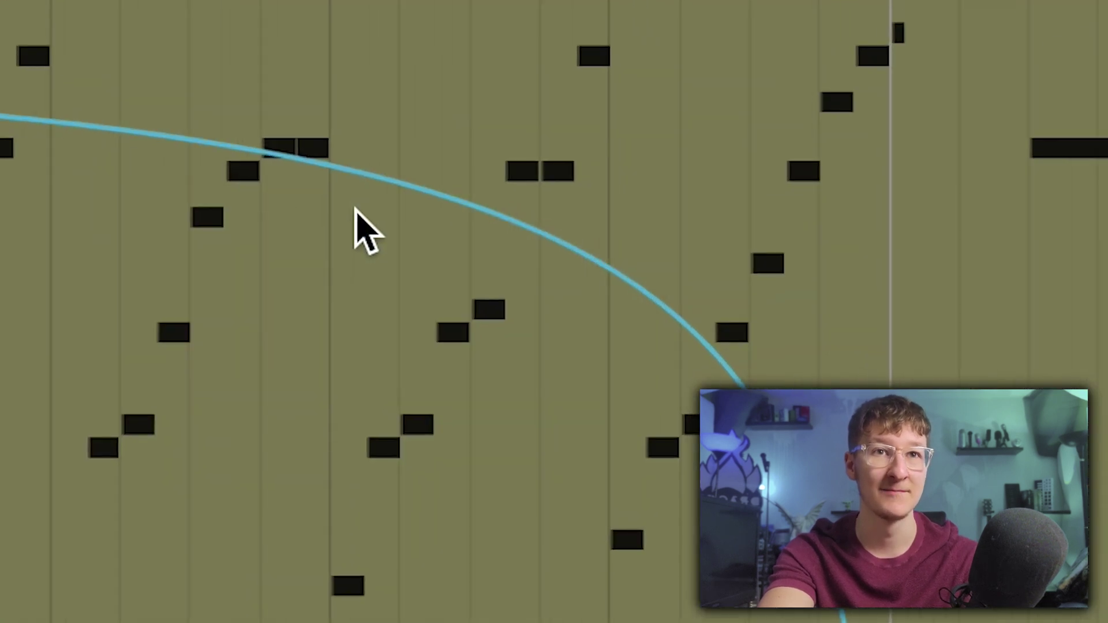
Raise the bar 25 frequency endpoint up from 10 Hz and set it to exactly 120 Hz.
{"action": "left_click", "coordinate": [354, 210]}
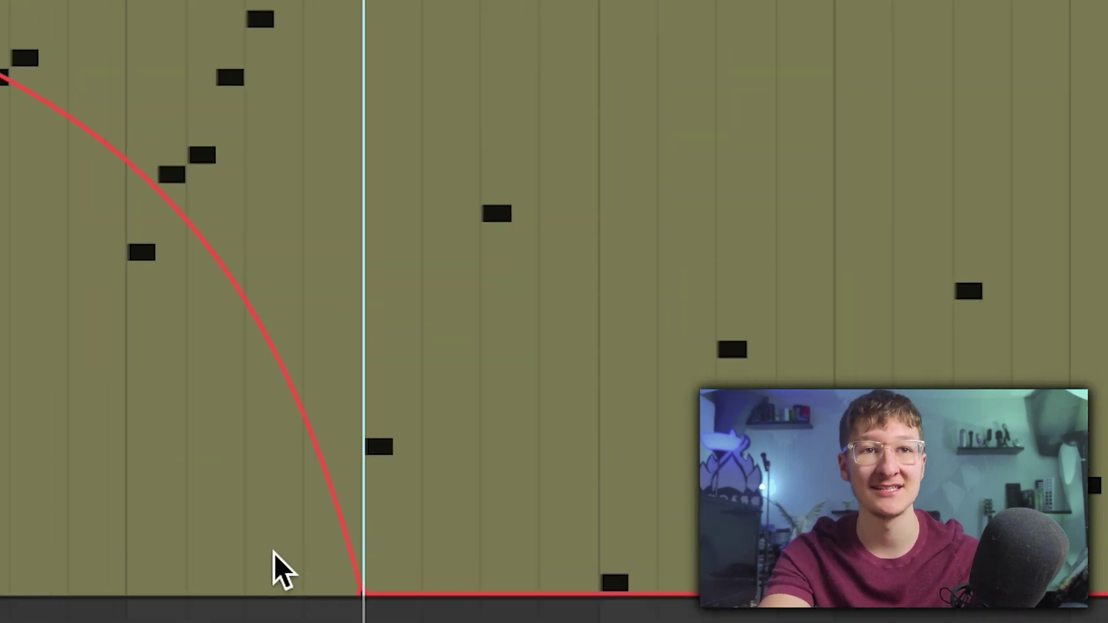
{"action": "left_click_drag", "start_coordinate": [357, 592], "coordinate": [362, 297]}
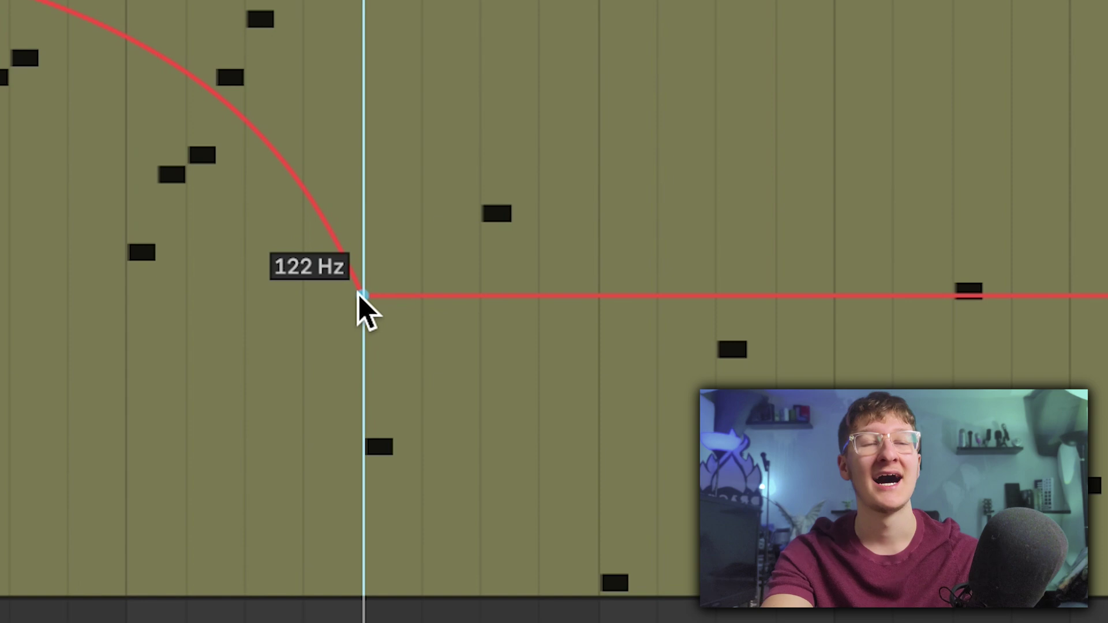
{"action": "mouse_move", "coordinate": [363, 304]}
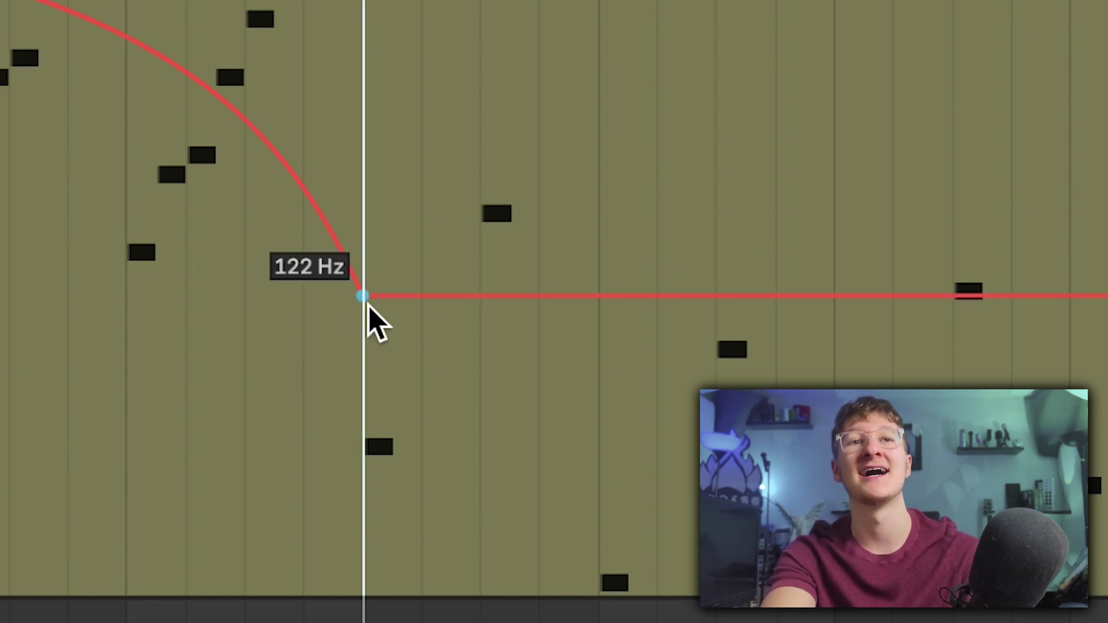
{"action": "right_click", "coordinate": [369, 306]}
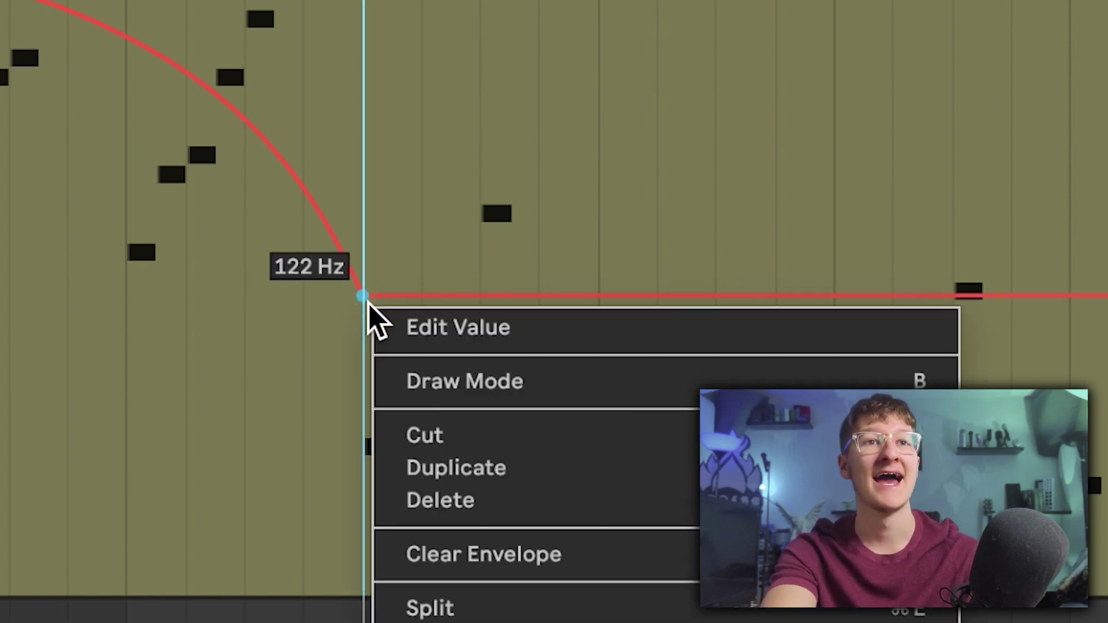
{"action": "left_click", "coordinate": [441, 334]}
{"action": "type", "text": "120"}
{"action": "key", "text": "Return"}
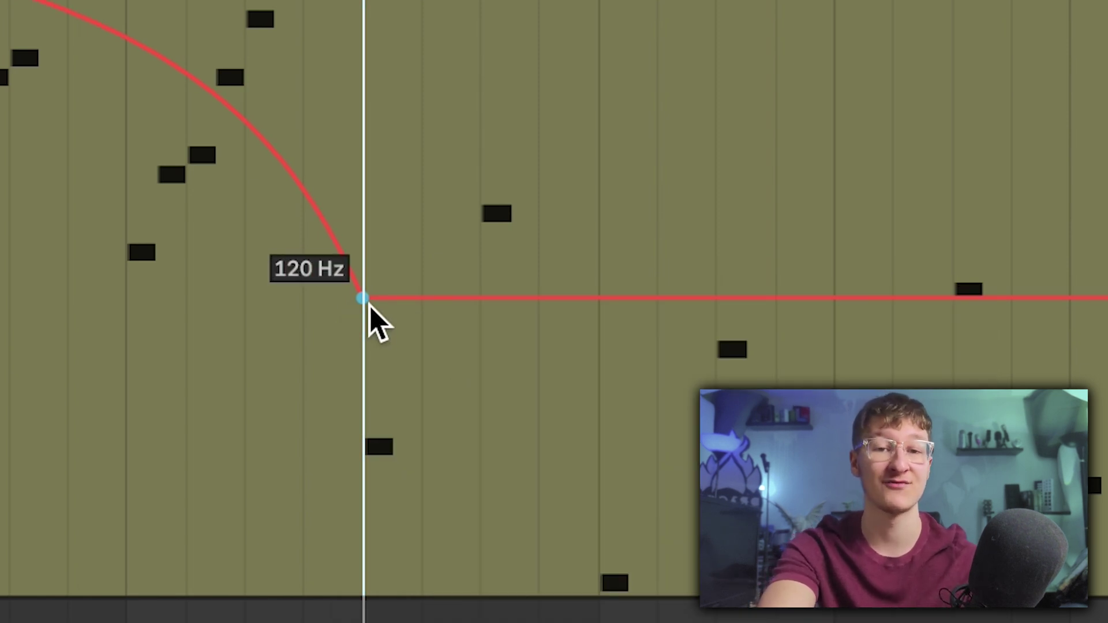
Fine-tune the bar 25 endpoint by dragging until it sits around 433 Hz.
{"action": "left_click_drag", "start_coordinate": [368, 305], "coordinate": [368, 201]}
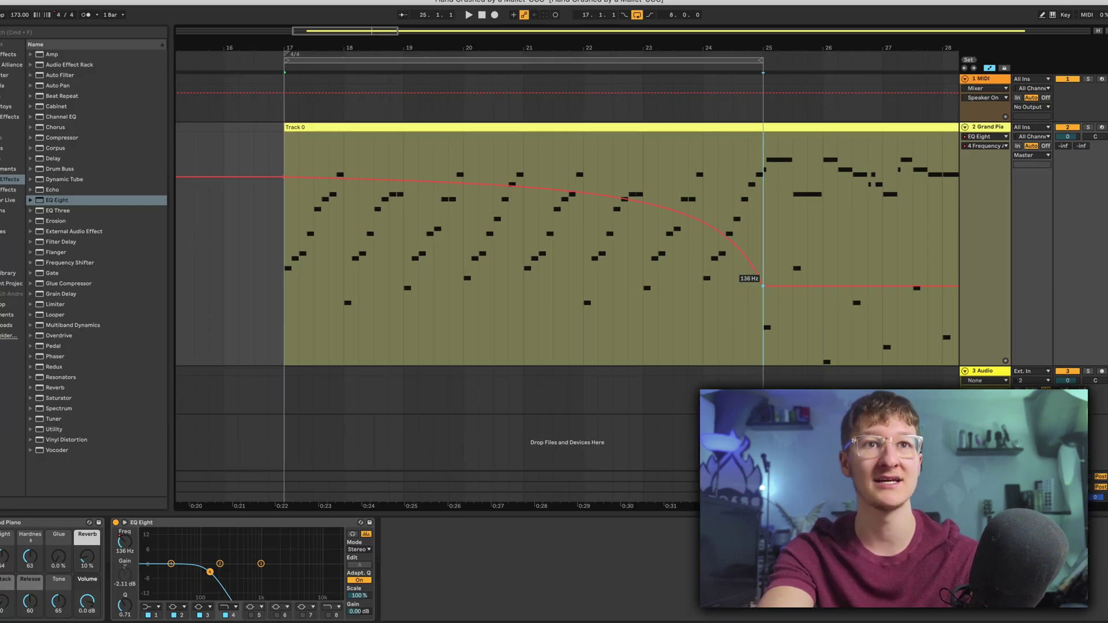
{"action": "left_click_drag", "start_coordinate": [763, 284], "coordinate": [763, 206]}
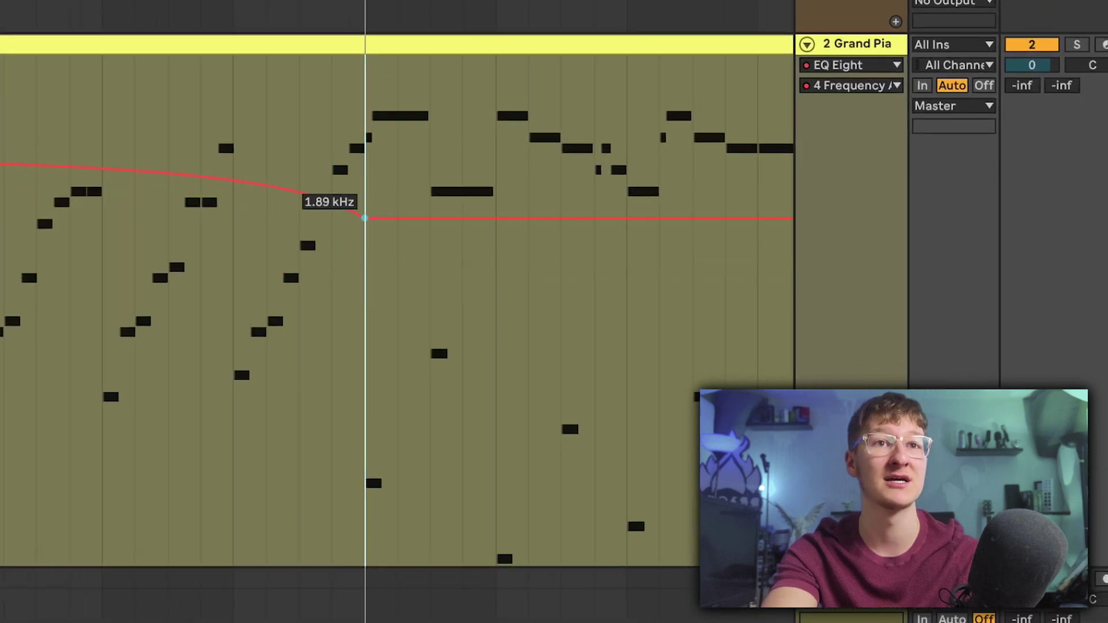
{"action": "left_click_drag", "start_coordinate": [365, 218], "coordinate": [365, 313]}
Paste the bars 17–25 frequency ramp at bar 25 so it repeats over bars 25–33.
{"action": "left_click_drag", "start_coordinate": [359, 346], "coordinate": [286, 274]}
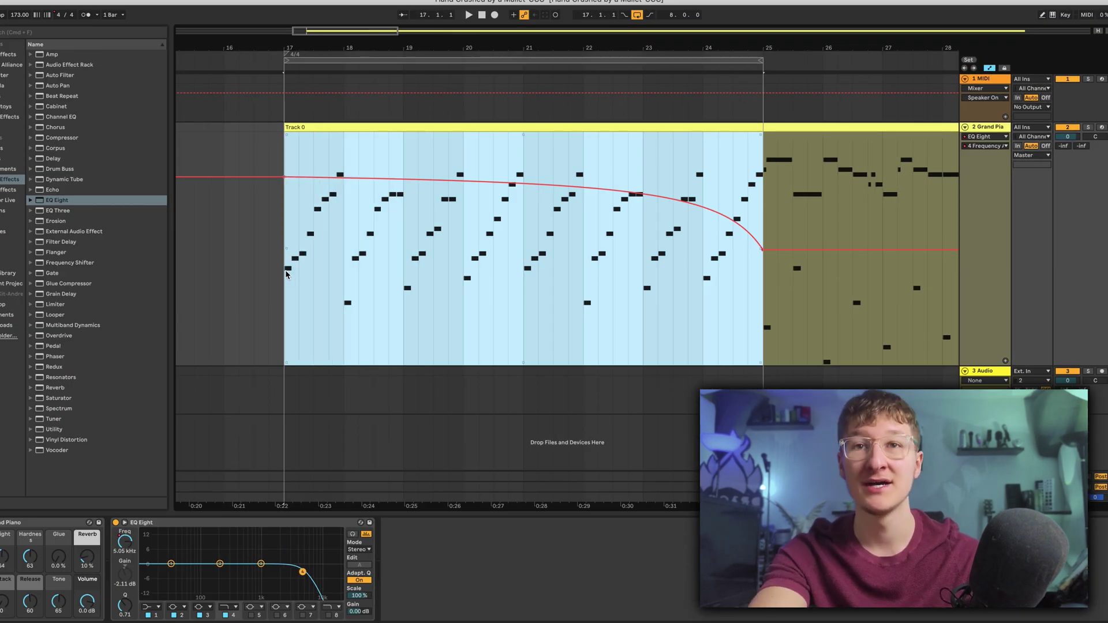
{"action": "left_click", "coordinate": [767, 174]}
{"action": "key", "text": "super+v"}
{"action": "scroll", "coordinate": [759, 185], "scroll_direction": "right", "scroll_amount": 2}
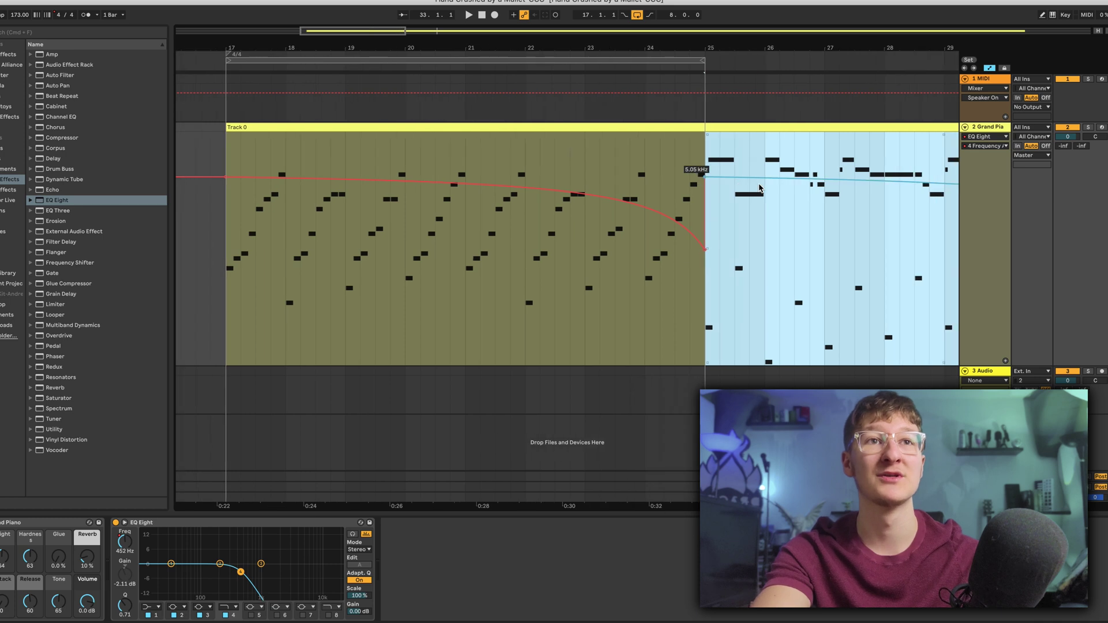
{"action": "scroll", "coordinate": [759, 188], "scroll_direction": "right", "scroll_amount": 5}
Select the pasted bars 25–33 automation, then the bars 17–25 range and piano clip.
{"action": "left_click", "coordinate": [675, 245]}
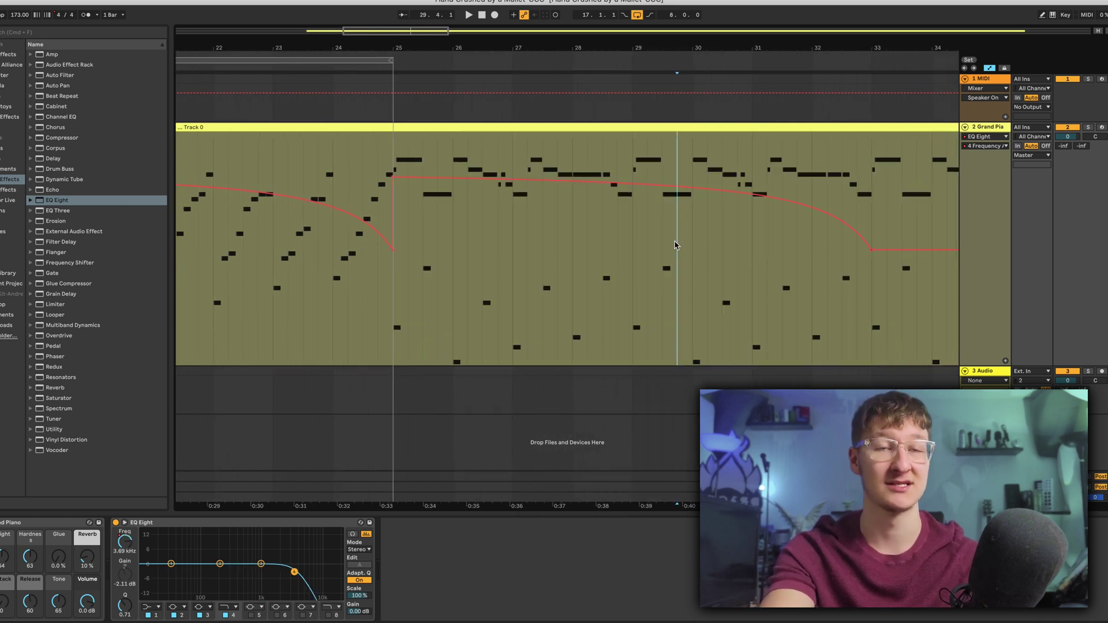
{"action": "scroll", "coordinate": [676, 245], "scroll_direction": "left", "scroll_amount": 5}
{"action": "scroll", "coordinate": [676, 246], "scroll_direction": "down", "scroll_amount": 5}
{"action": "left_click", "coordinate": [623, 172]}
{"action": "scroll", "coordinate": [623, 171], "scroll_direction": "right", "scroll_amount": 3}
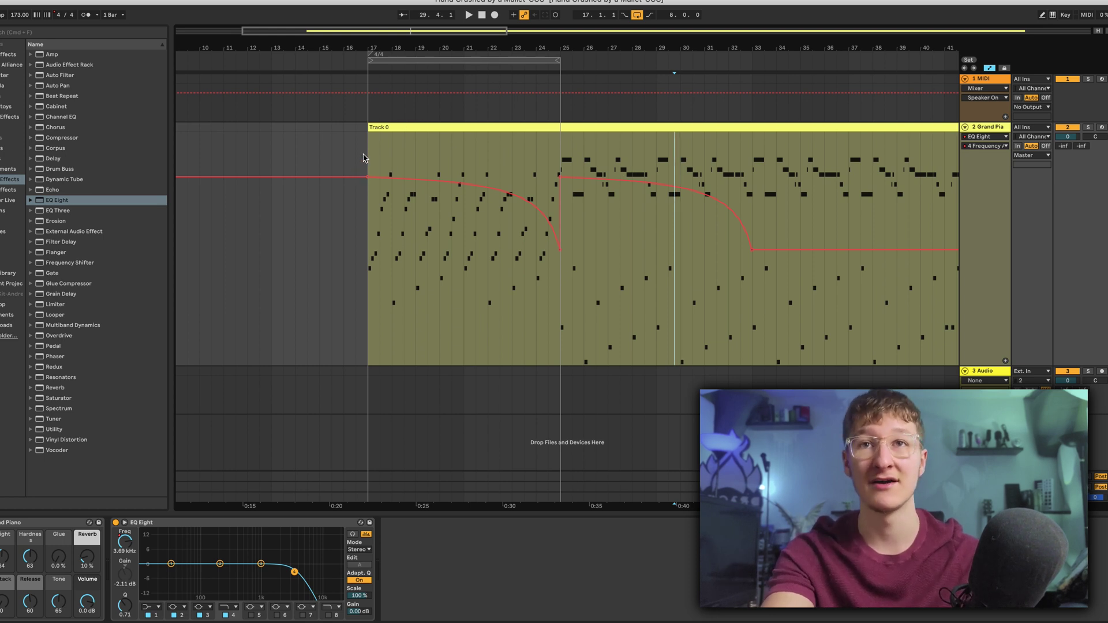
{"action": "left_click_drag", "start_coordinate": [368, 158], "coordinate": [562, 155]}
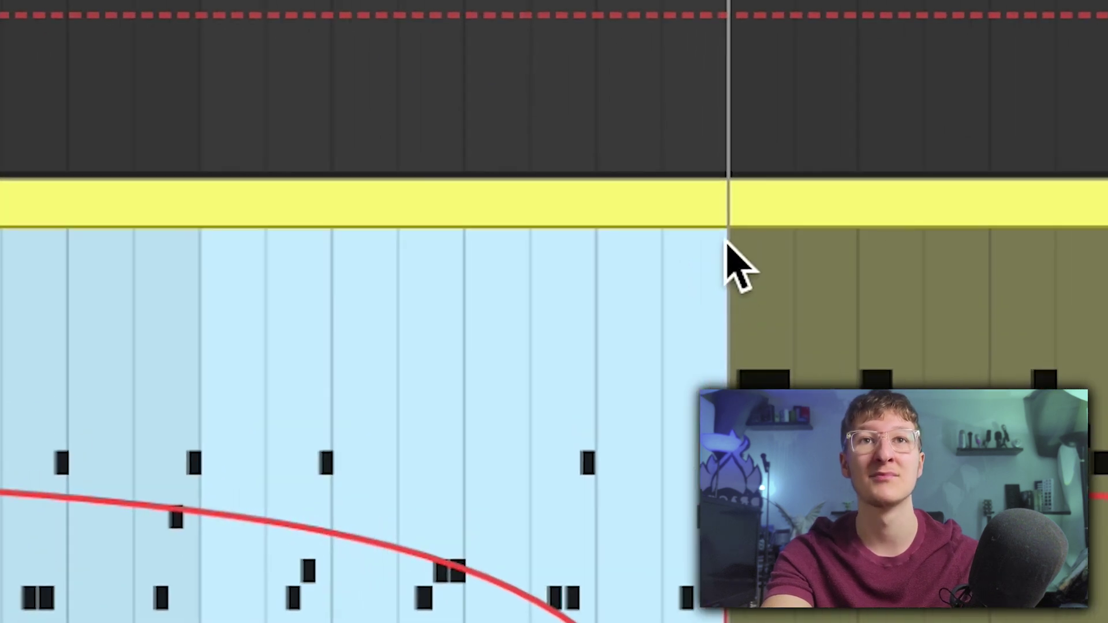
{"action": "left_click", "coordinate": [561, 127]}
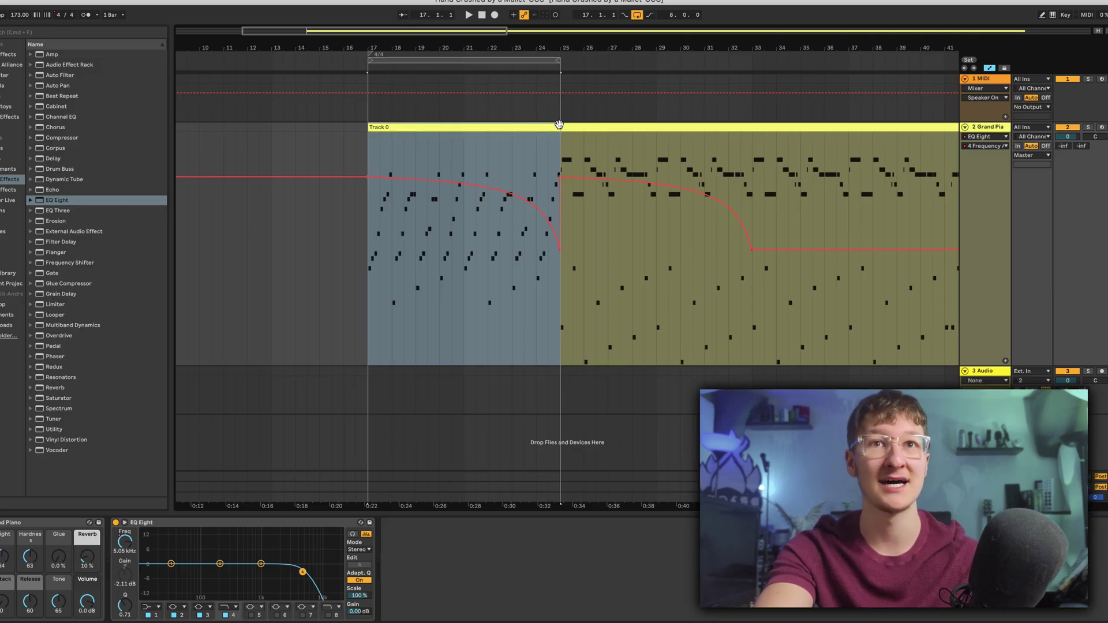
Duplicate the bars 17–25 piano clip into bars 25–33 with Cmd+D.
{"action": "key", "text": "super+d"}
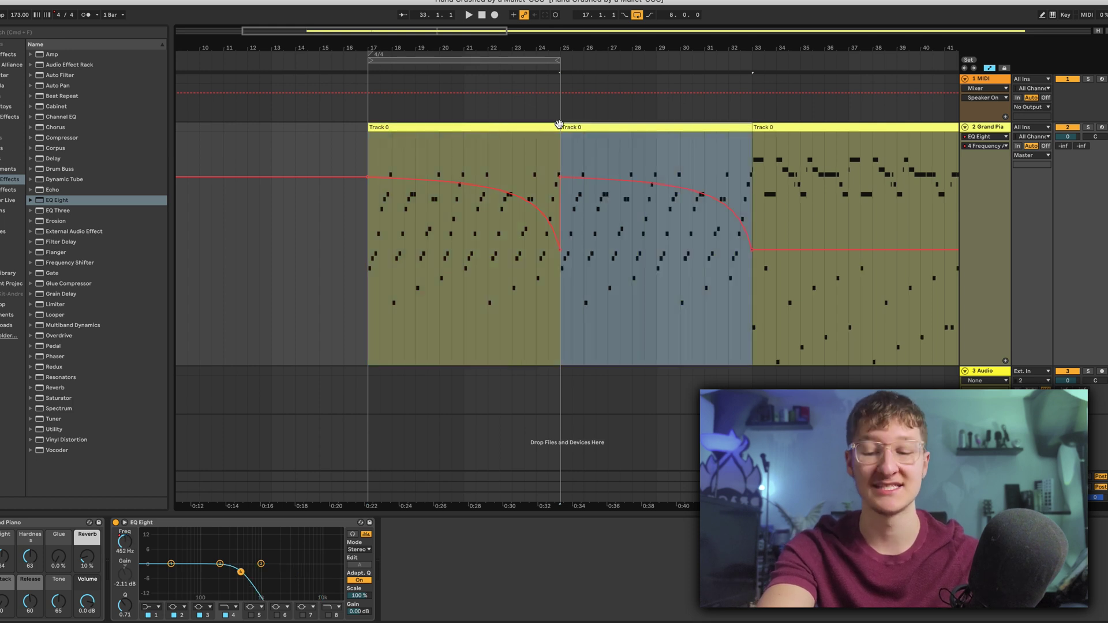
{"action": "key", "text": "super+z"}
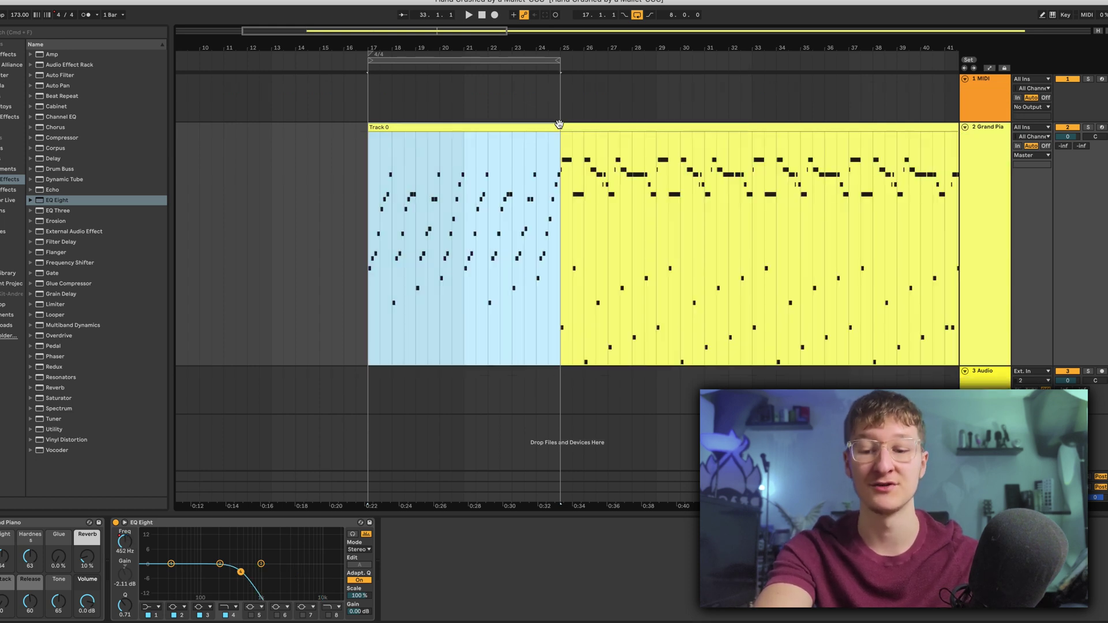
{"action": "key", "text": "super+d"}
{"action": "key", "text": "super+z"}
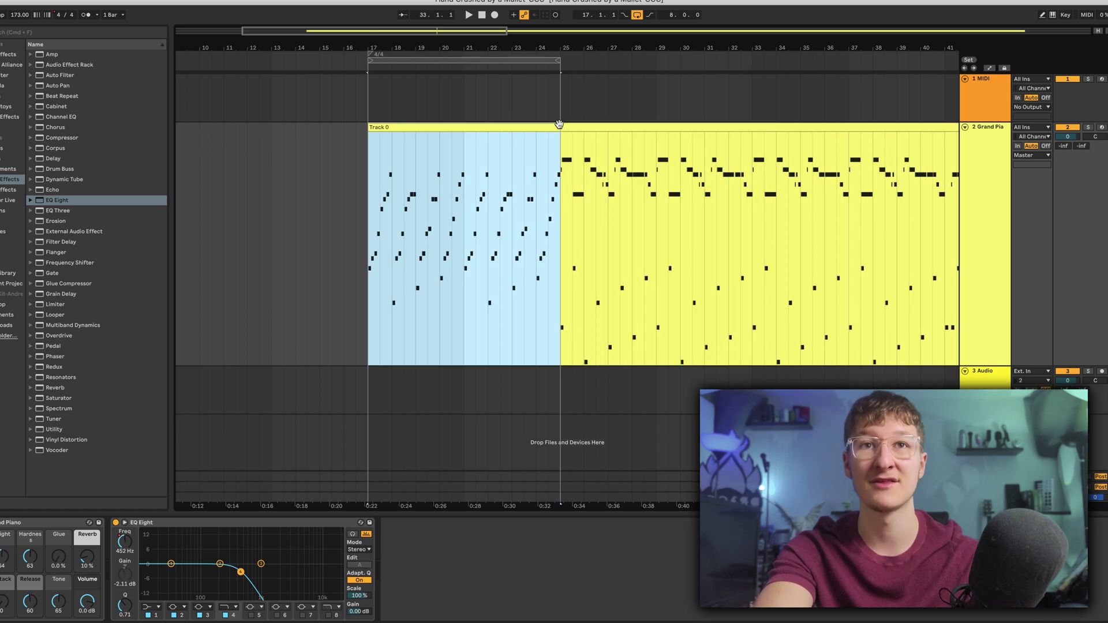
{"action": "key", "text": "super+d"}
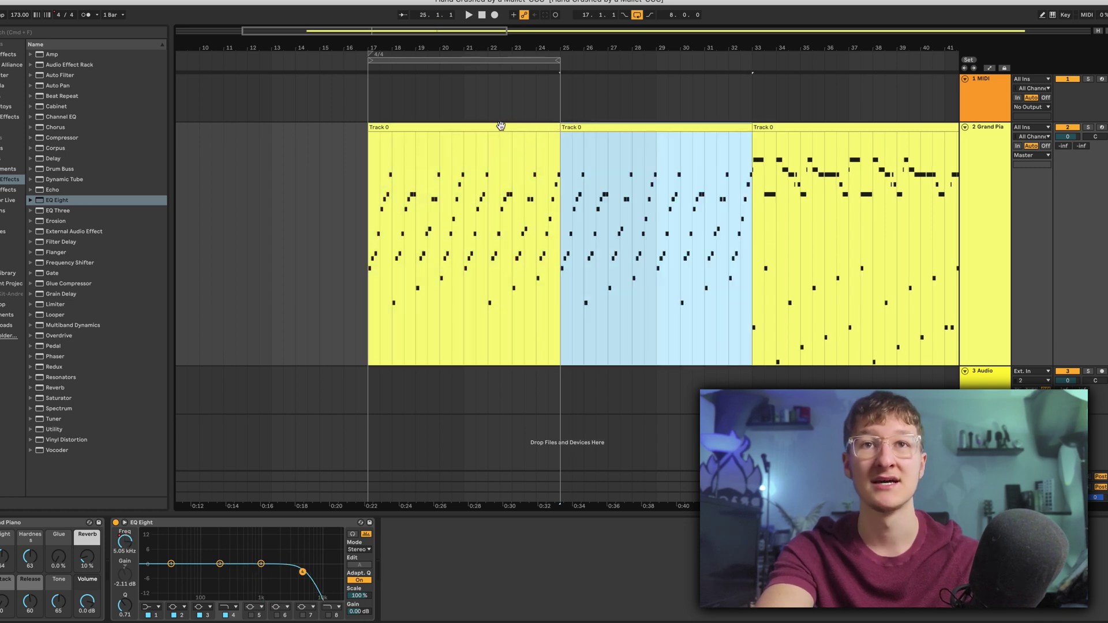
Switch to automation mode and select the frequency envelope from bar 17 to bar 25.
{"action": "key", "text": "a"}
{"action": "left_click", "coordinate": [371, 135]}
{"action": "left_click_drag", "start_coordinate": [389, 129], "coordinate": [564, 177]}
Insert a sine shape into the selected frequency envelope range.
{"action": "right_click", "coordinate": [465, 196]}
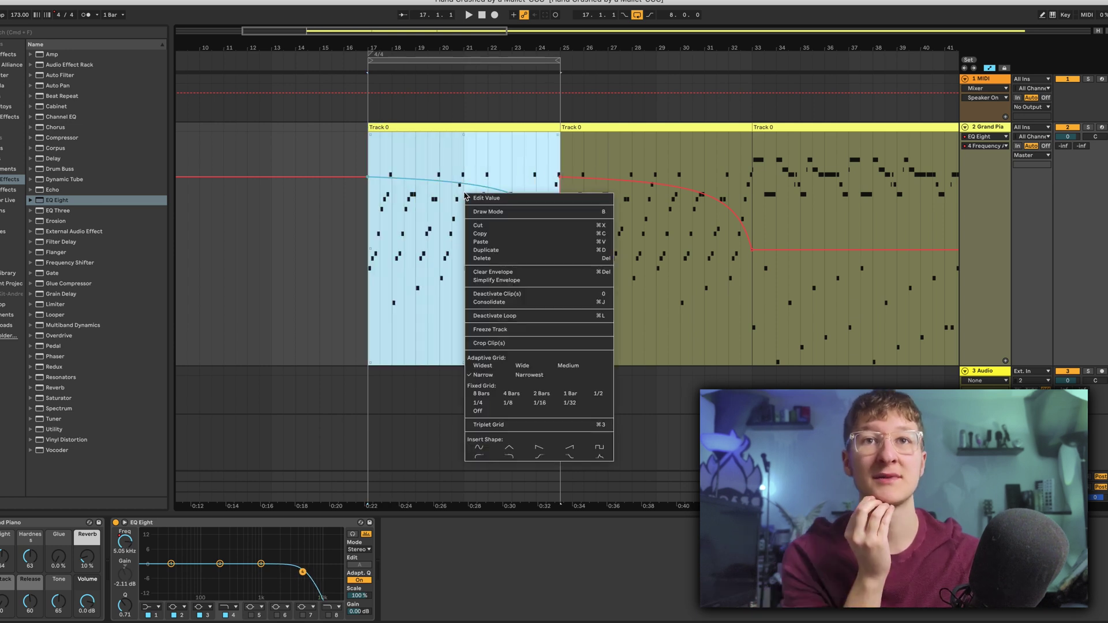
{"action": "left_click", "coordinate": [478, 448]}
{"action": "left_click", "coordinate": [427, 294]}
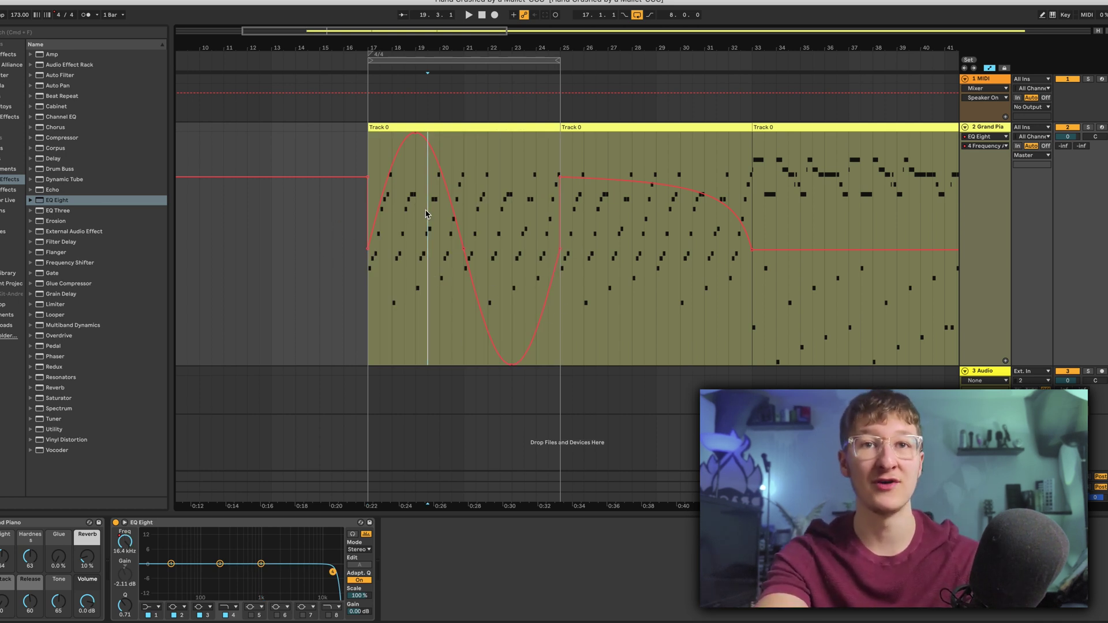
Select bars 17–25 of the first clip and insert a triangle shape into the automation.
{"action": "left_click_drag", "start_coordinate": [379, 344], "coordinate": [558, 364]}
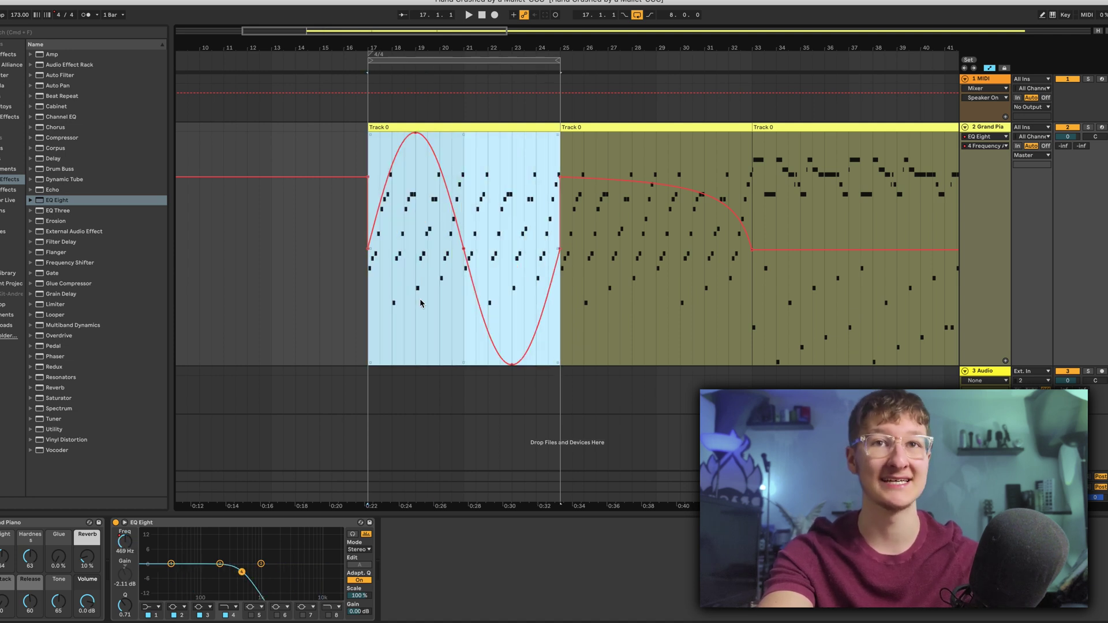
{"action": "right_click", "coordinate": [434, 269]}
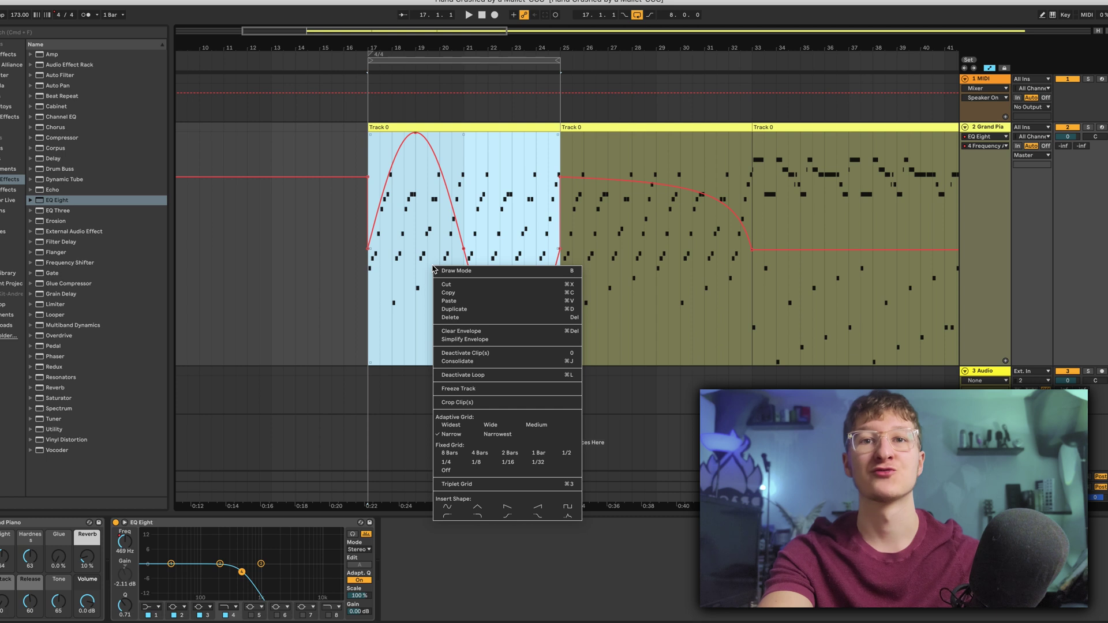
{"action": "left_click", "coordinate": [420, 261]}
{"action": "right_click", "coordinate": [440, 305]}
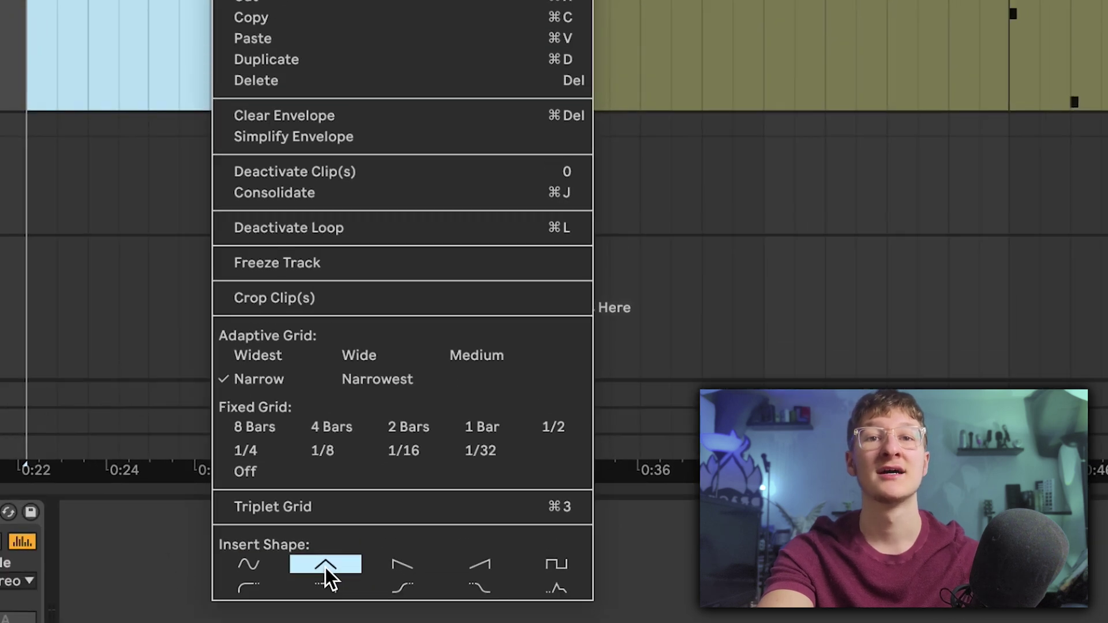
{"action": "left_click", "coordinate": [278, 411]}
{"action": "left_click", "coordinate": [403, 433]}
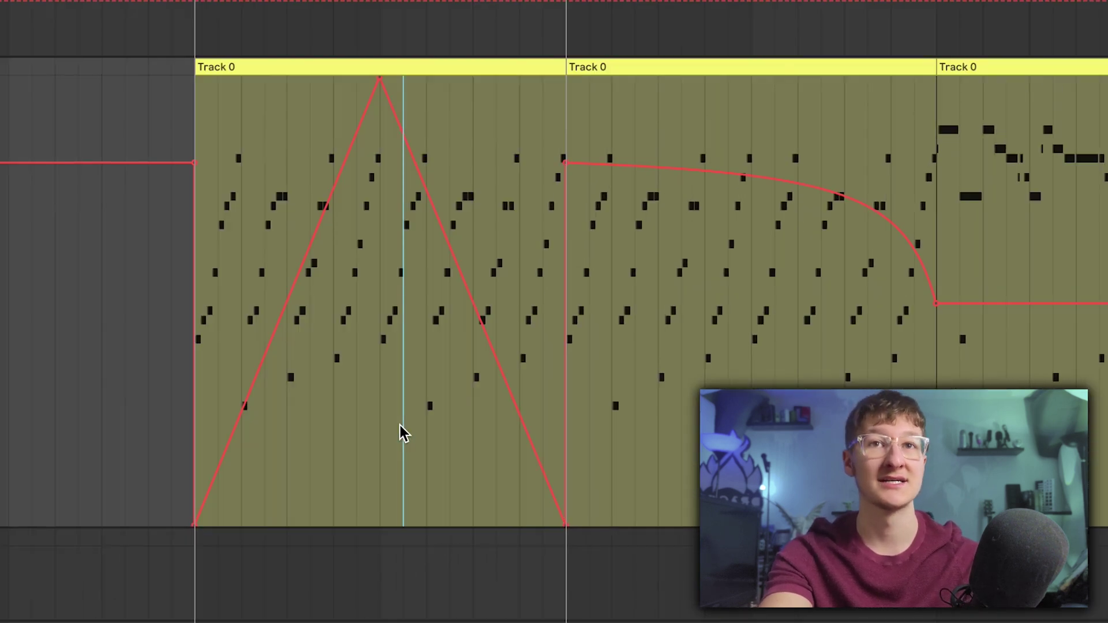
Insert a triangle shape in a short range at the clip start and repeat it rightward.
{"action": "left_click_drag", "start_coordinate": [198, 125], "coordinate": [217, 131]}
{"action": "right_click", "coordinate": [211, 145]}
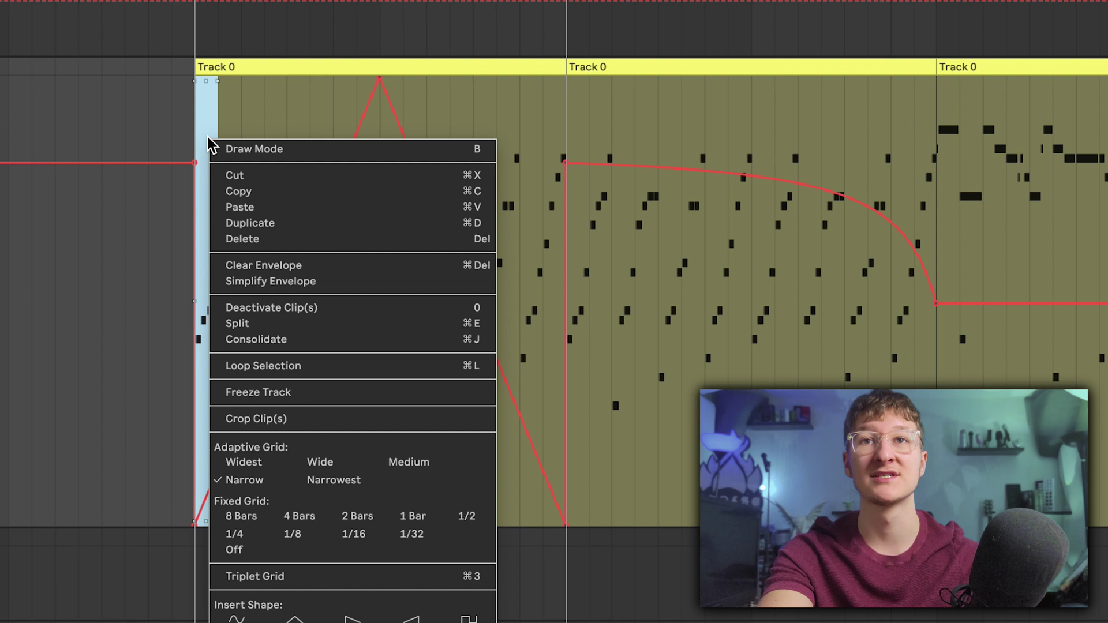
{"action": "left_click", "coordinate": [294, 619]}
{"action": "key", "text": "super+d"}
{"action": "key", "text": "super+d"}
{"action": "key", "text": "super+d"}
{"action": "key", "text": "super+d"}
{"action": "key", "text": "super+d"}
{"action": "key", "text": "super+d"}
{"action": "key", "text": "super+d"}
{"action": "key", "text": "super+d"}
{"action": "key", "text": "super+d"}
{"action": "key", "text": "super+d"}
{"action": "key", "text": "super+d"}
{"action": "key", "text": "super+d"}
{"action": "key", "text": "super+d"}
{"action": "key", "text": "super+d"}
{"action": "key", "text": "super+d"}
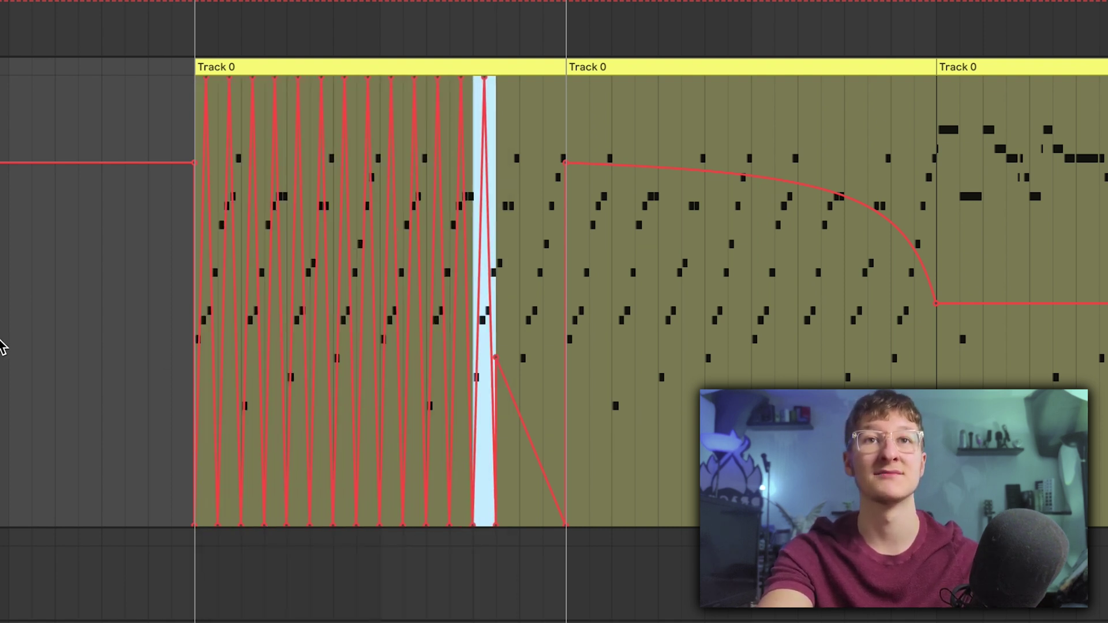
Fill a short range at the clip start with a square wave and repeat it across following beats.
{"action": "left_click_drag", "start_coordinate": [196, 519], "coordinate": [292, 514]}
{"action": "right_click", "coordinate": [254, 474]}
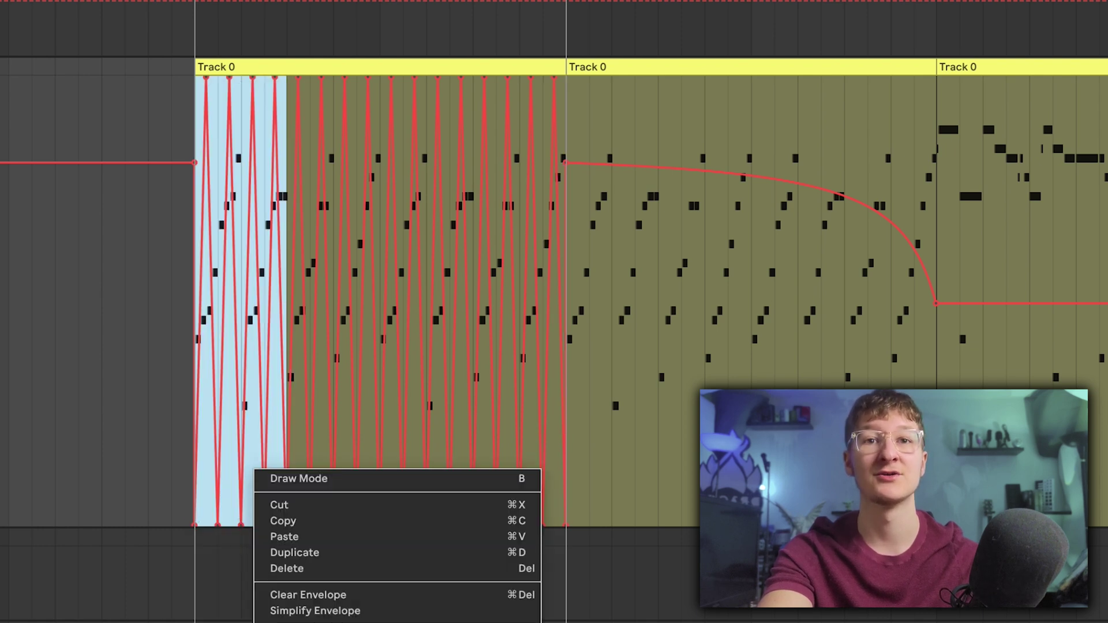
{"action": "left_click", "coordinate": [386, 619]}
{"action": "key", "text": "super+d"}
{"action": "key", "text": "super+d"}
{"action": "key", "text": "super+d"}
{"action": "key", "text": "super+d"}
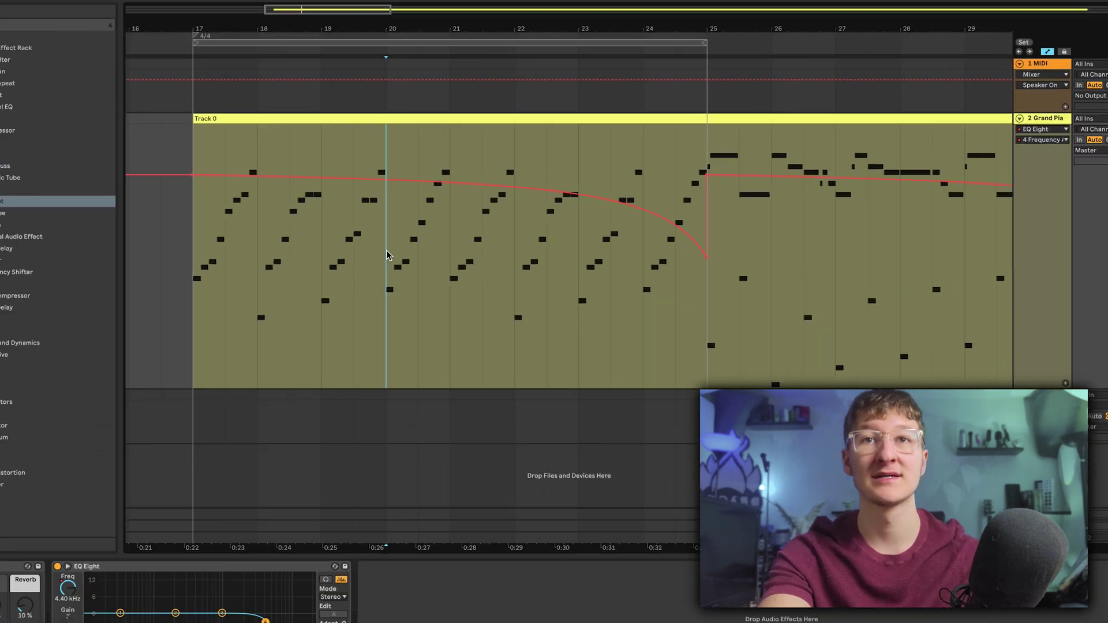
Pull a half-bar stretch of automation at bar 20 down to its minimum.
{"action": "left_click_drag", "start_coordinate": [274, 280], "coordinate": [315, 300]}
{"action": "left_click_drag", "start_coordinate": [424, 192], "coordinate": [432, 370]}
{"action": "left_click", "coordinate": [508, 301]}
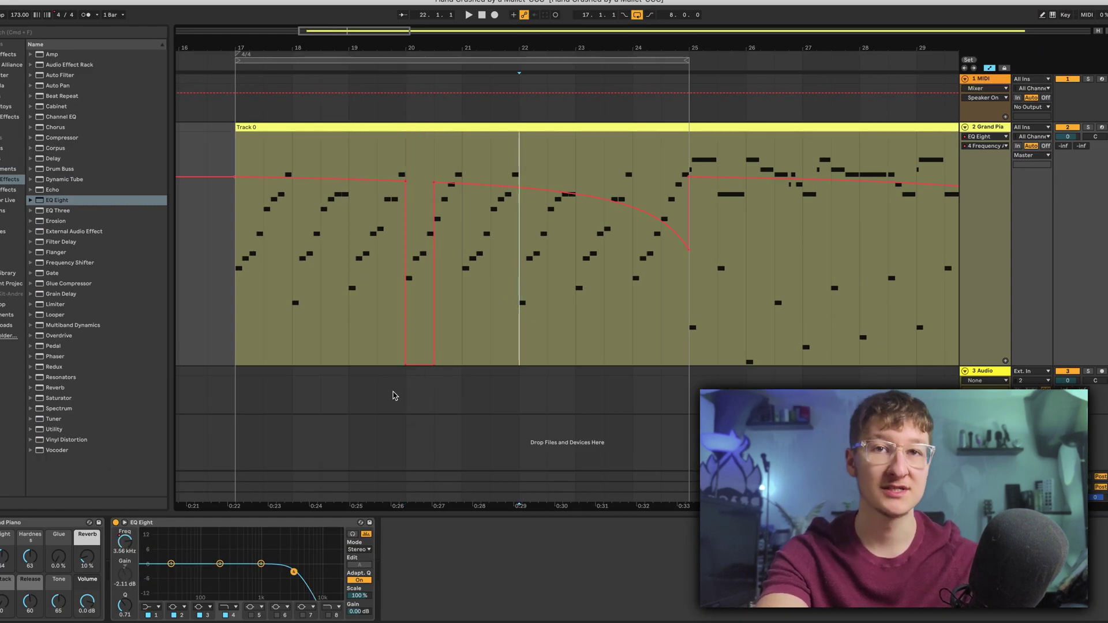
Lower the frequency automation from bar 21.5 to 23.5 down to 10 Hz.
{"action": "left_click_drag", "start_coordinate": [490, 306], "coordinate": [600, 312]}
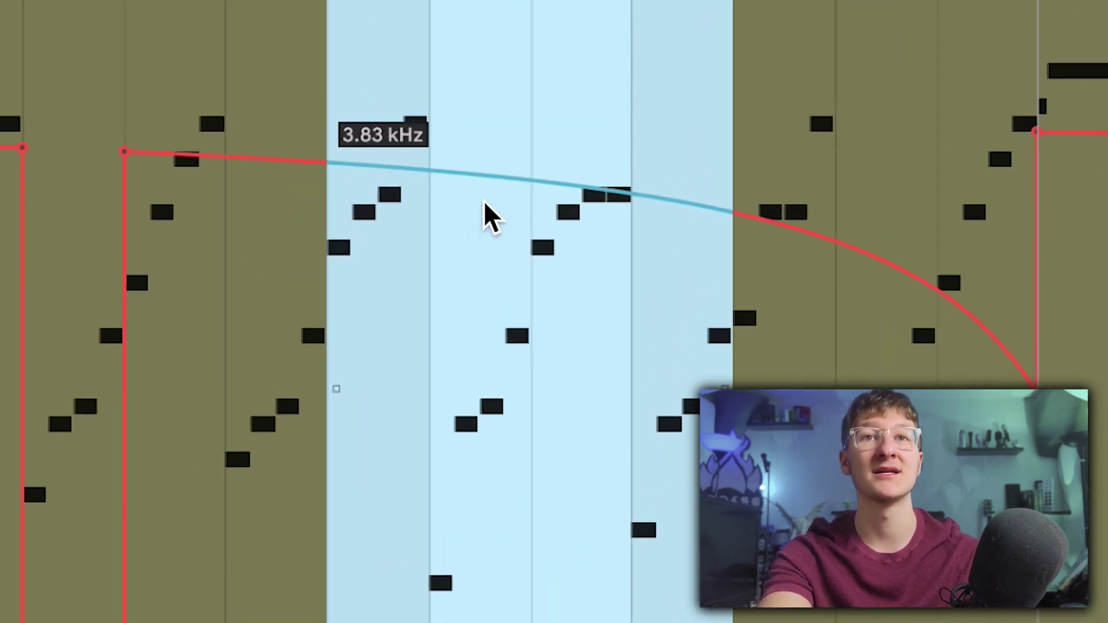
{"action": "left_click_drag", "start_coordinate": [484, 200], "coordinate": [366, 616]}
{"action": "left_click", "coordinate": [370, 574]}
Raise the half bar around 21.5 to about 780 Hz, then check the Word notes.
{"action": "left_click_drag", "start_coordinate": [324, 412], "coordinate": [434, 446]}
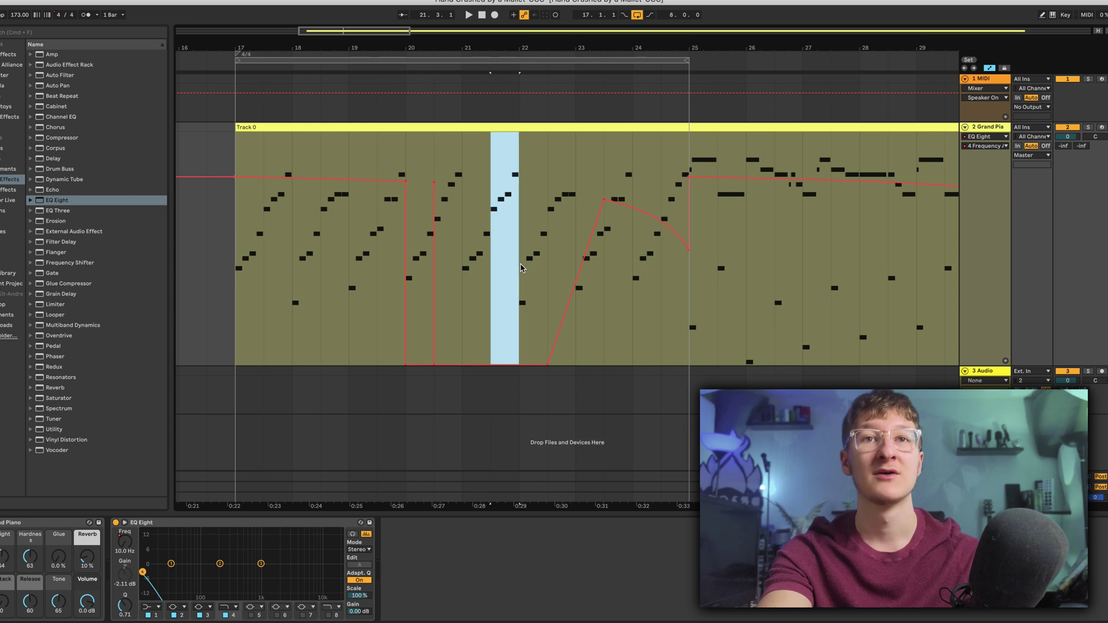
{"action": "left_click_drag", "start_coordinate": [505, 364], "coordinate": [506, 203]}
{"action": "left_click", "coordinate": [552, 177]}
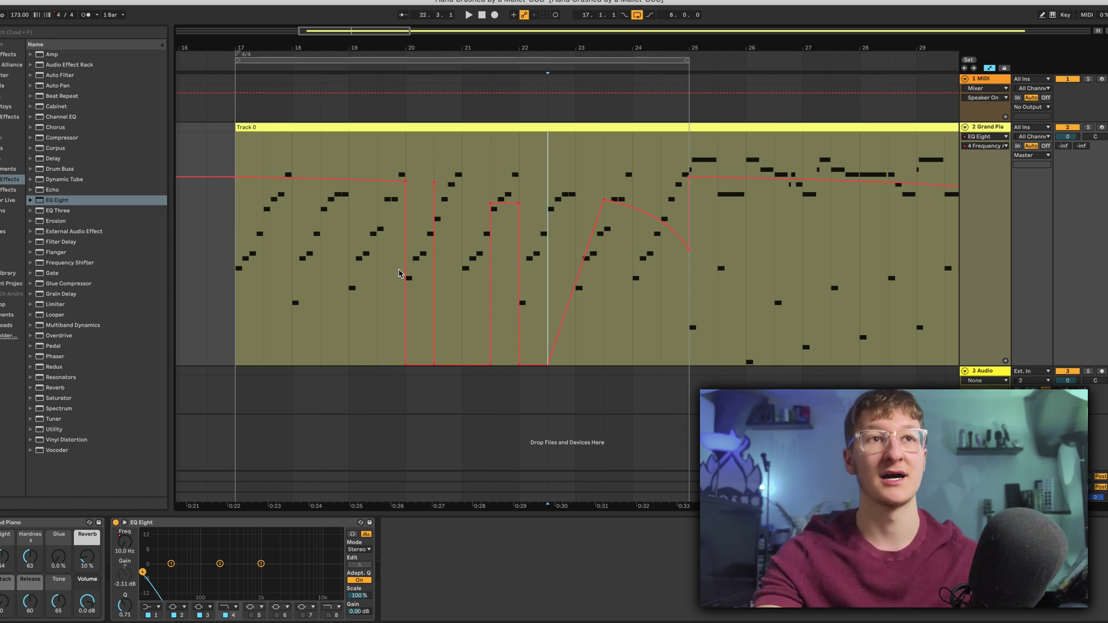
{"action": "key", "text": "super+Tab"}
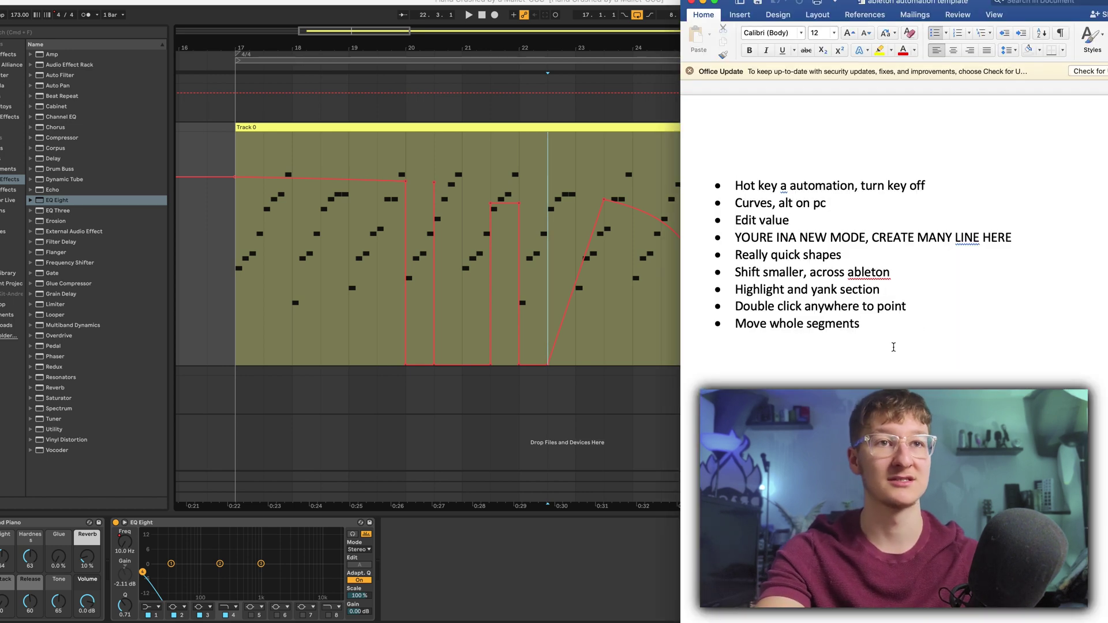
{"action": "key", "text": "super+Tab"}
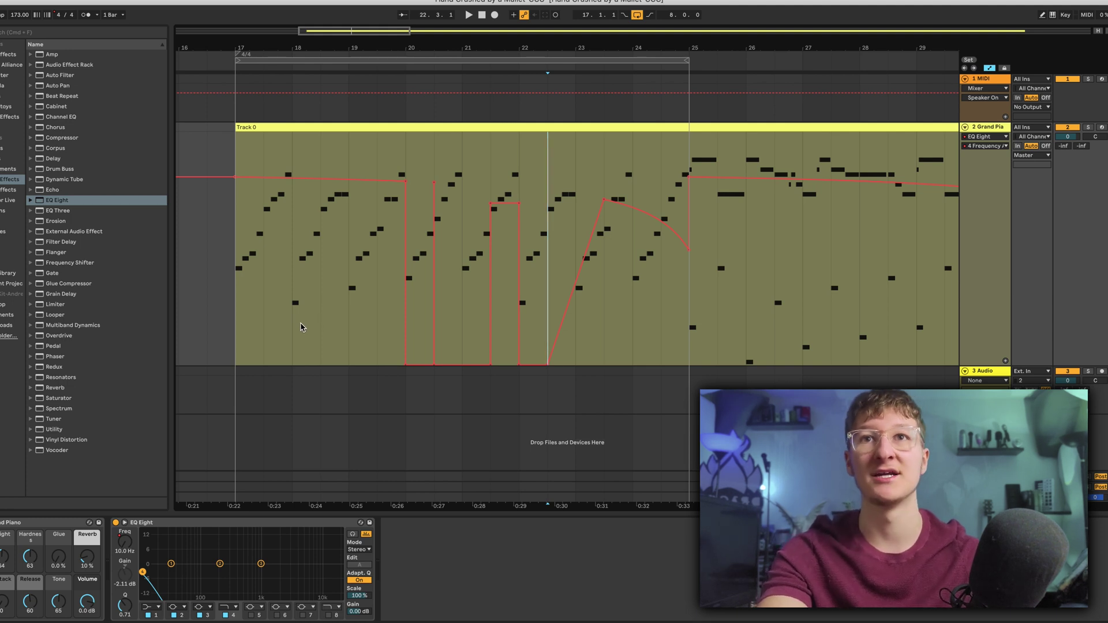
Add six breakpoints to sketch a jagged V-shaped frequency envelope near bars 17–18.5.
{"action": "left_click", "coordinate": [297, 300]}
{"action": "left_click", "coordinate": [359, 187]}
{"action": "left_click", "coordinate": [355, 295]}
{"action": "left_click", "coordinate": [340, 193]}
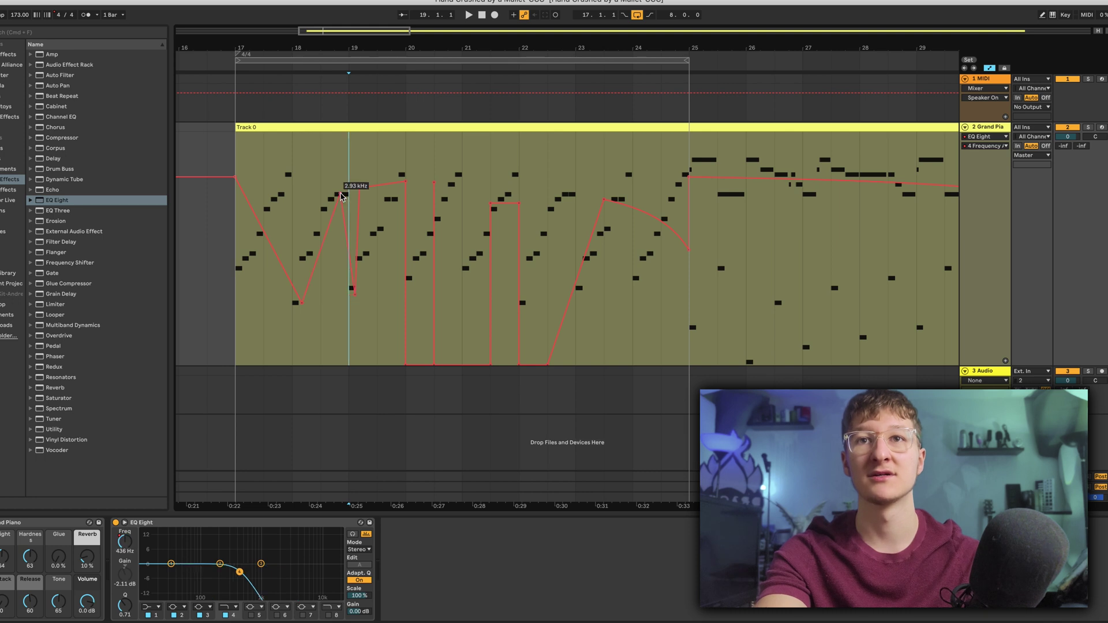
{"action": "left_click", "coordinate": [320, 354]}
{"action": "left_click", "coordinate": [326, 150]}
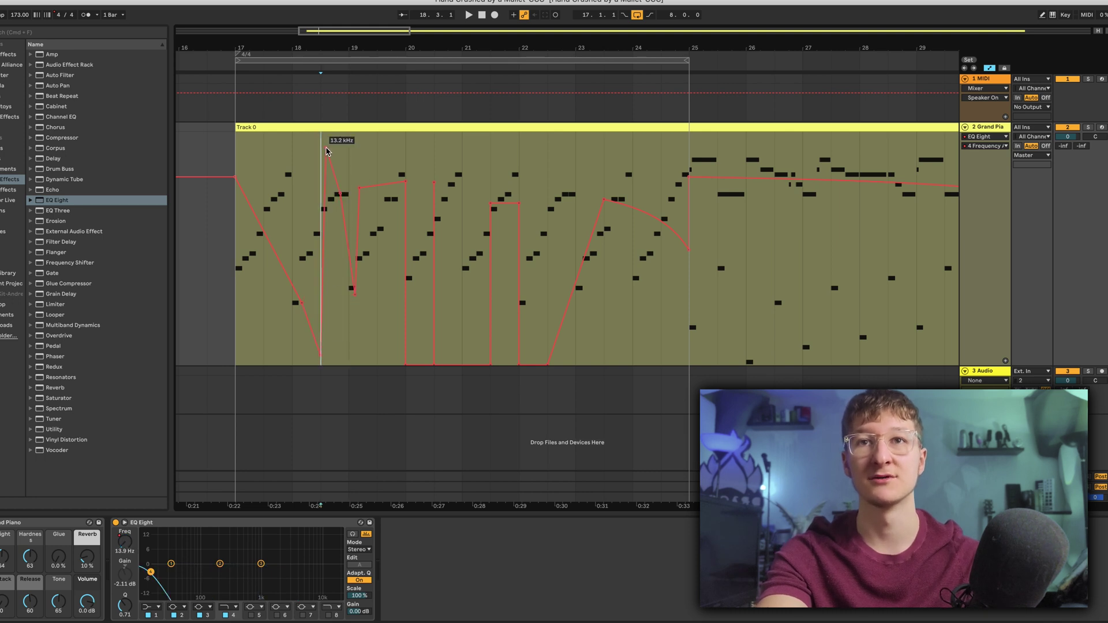
Select the bars 17–24 automation and drag it later so it starts near bar 32.
{"action": "left_click_drag", "start_coordinate": [237, 338], "coordinate": [684, 335]}
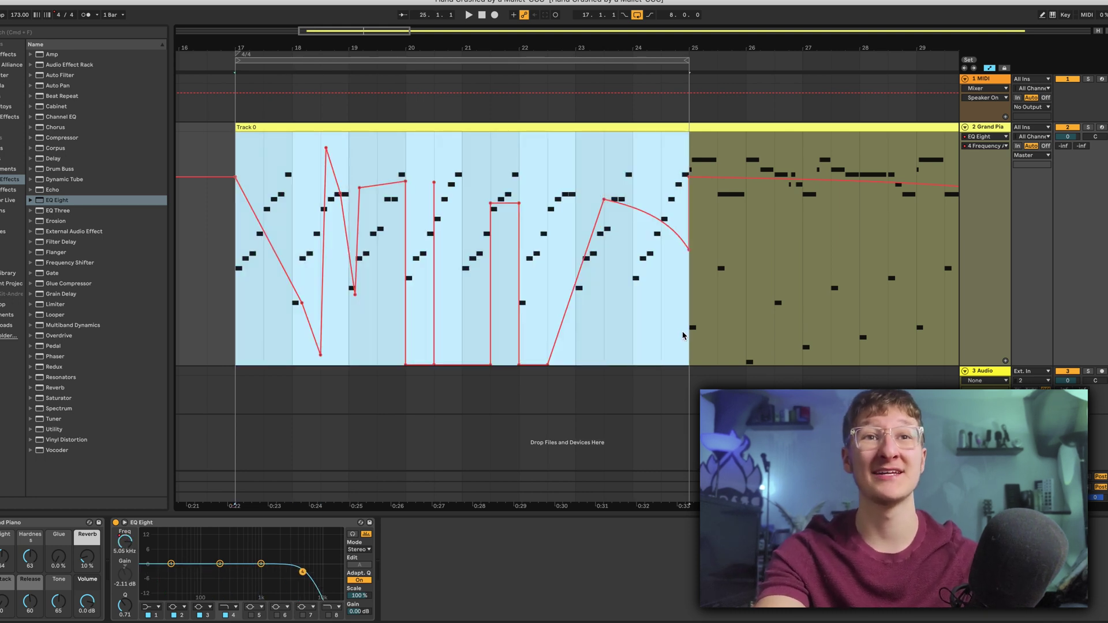
{"action": "scroll", "coordinate": [349, 283], "scroll_direction": "down", "scroll_amount": 5}
{"action": "scroll", "coordinate": [350, 251], "scroll_direction": "right", "scroll_amount": 3}
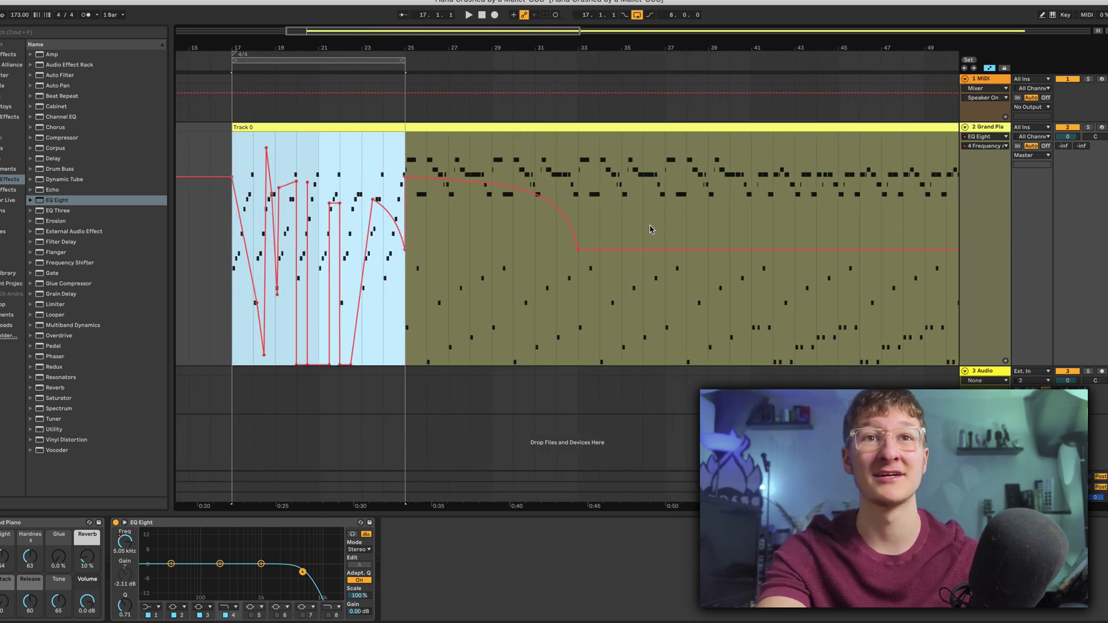
{"action": "left_click", "coordinate": [290, 198]}
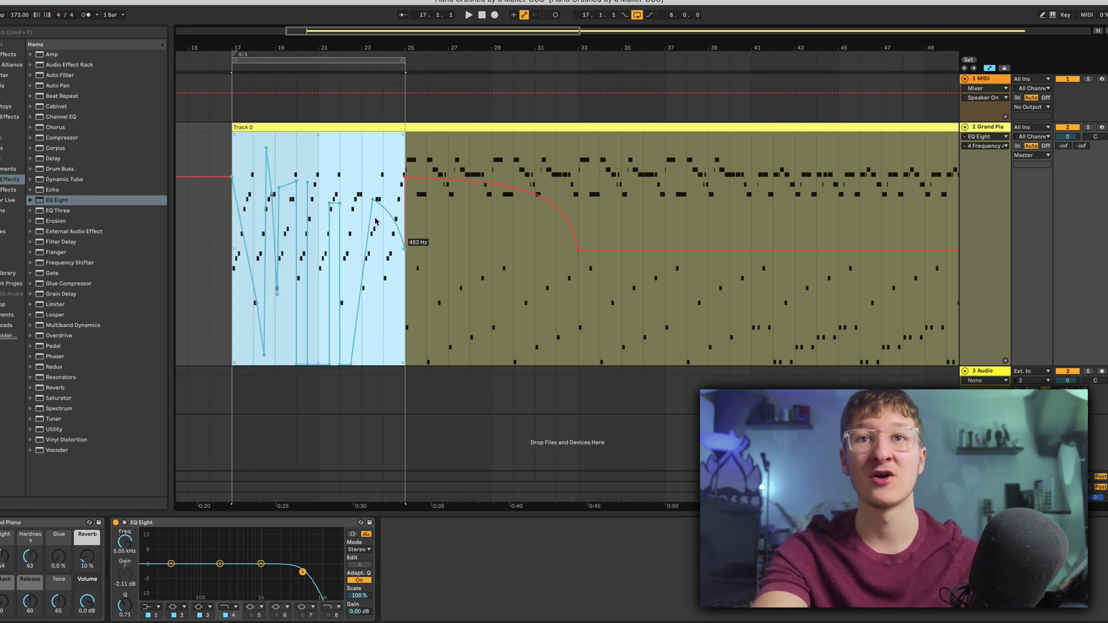
{"action": "mouse_move", "coordinate": [376, 221]}
{"action": "left_mouse_down"}
{"action": "mouse_move", "coordinate": [548, 243]}
{"action": "mouse_move", "coordinate": [733, 231]}
{"action": "mouse_move", "coordinate": [693, 231]}
{"action": "mouse_move", "coordinate": [744, 272]}
{"action": "mouse_move", "coordinate": [717, 138]}
{"action": "mouse_move", "coordinate": [667, 272]}
{"action": "mouse_move", "coordinate": [774, 320]}
{"action": "mouse_move", "coordinate": [780, 353]}
{"action": "mouse_move", "coordinate": [794, 188]}
{"action": "mouse_move", "coordinate": [660, 218]}
{"action": "mouse_move", "coordinate": [617, 271]}
{"action": "mouse_move", "coordinate": [814, 308]}
{"action": "mouse_move", "coordinate": [663, 224]}
{"action": "mouse_move", "coordinate": [663, 272]}
{"action": "mouse_move", "coordinate": [727, 243]}
{"action": "left_mouse_up"}
Drop the moved automation pattern in place around bar 32.
{"action": "left_click", "coordinate": [468, 271]}
{"action": "scroll", "coordinate": [457, 244], "scroll_direction": "up", "scroll_amount": 3}
{"action": "scroll", "coordinate": [458, 245], "scroll_direction": "up", "scroll_amount": 3}
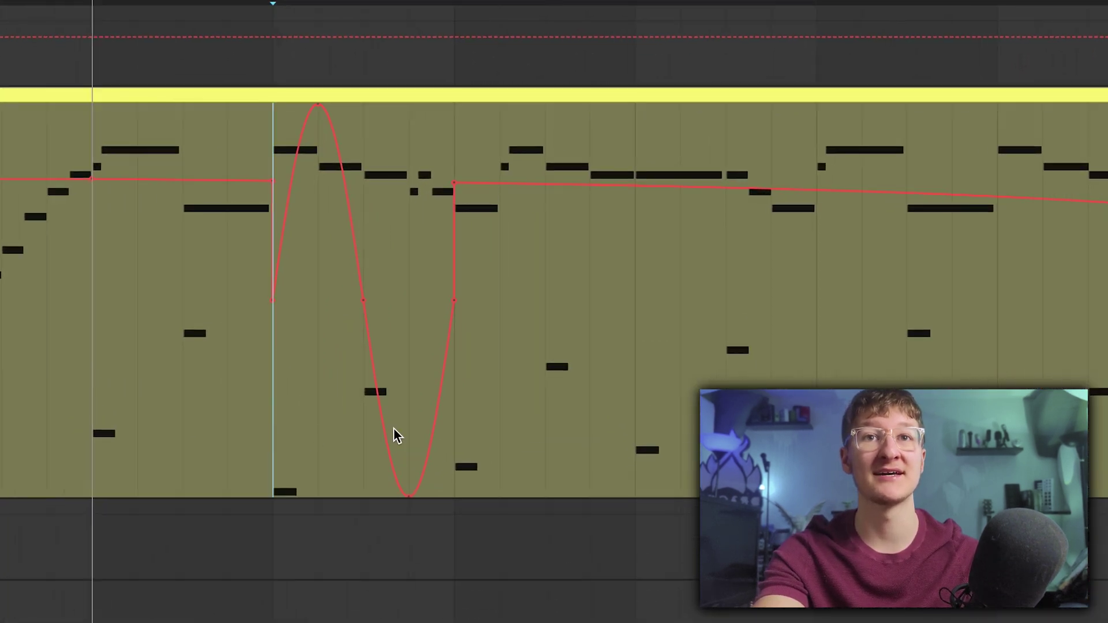
Compress the sine automation section by lowering its top and raising its bottom.
{"action": "left_click", "coordinate": [393, 428]}
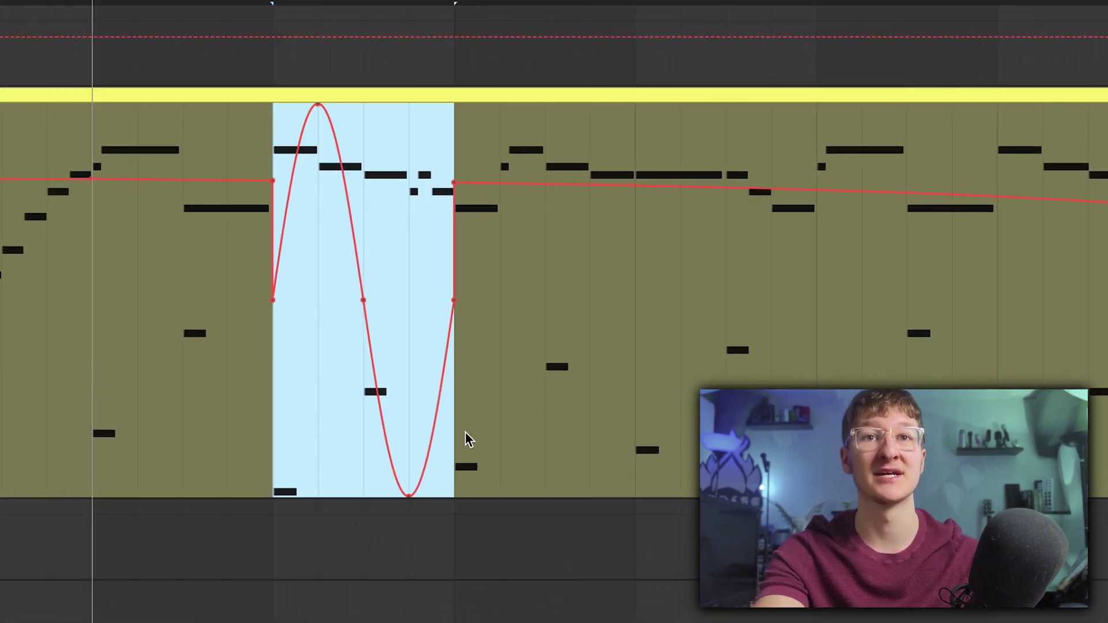
{"action": "left_click", "coordinate": [363, 400]}
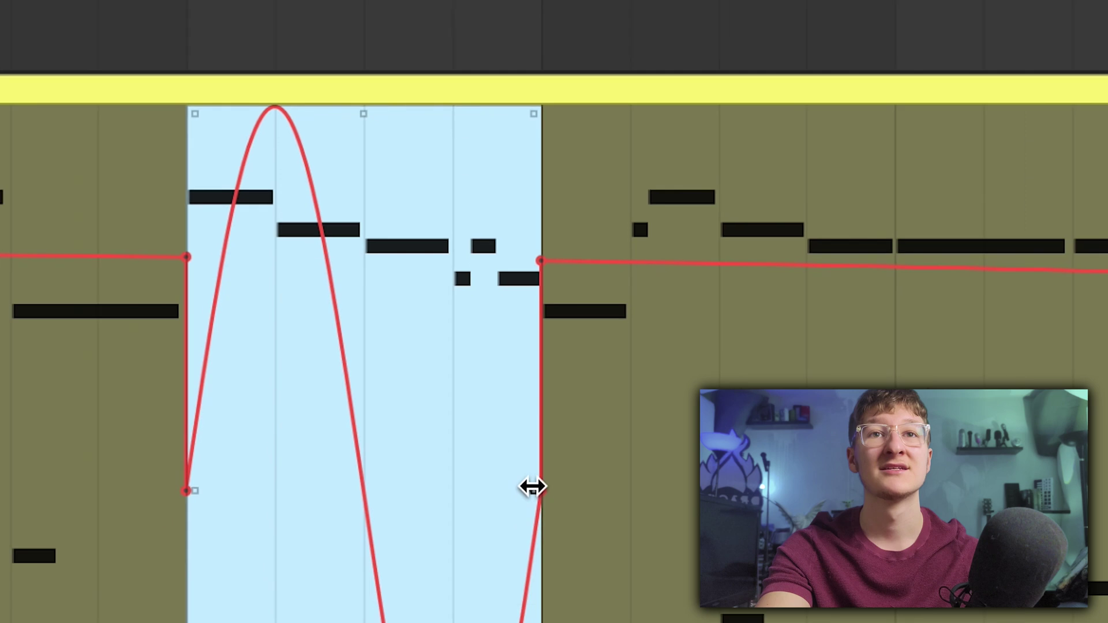
{"action": "left_click_drag", "start_coordinate": [364, 88], "coordinate": [364, 255]}
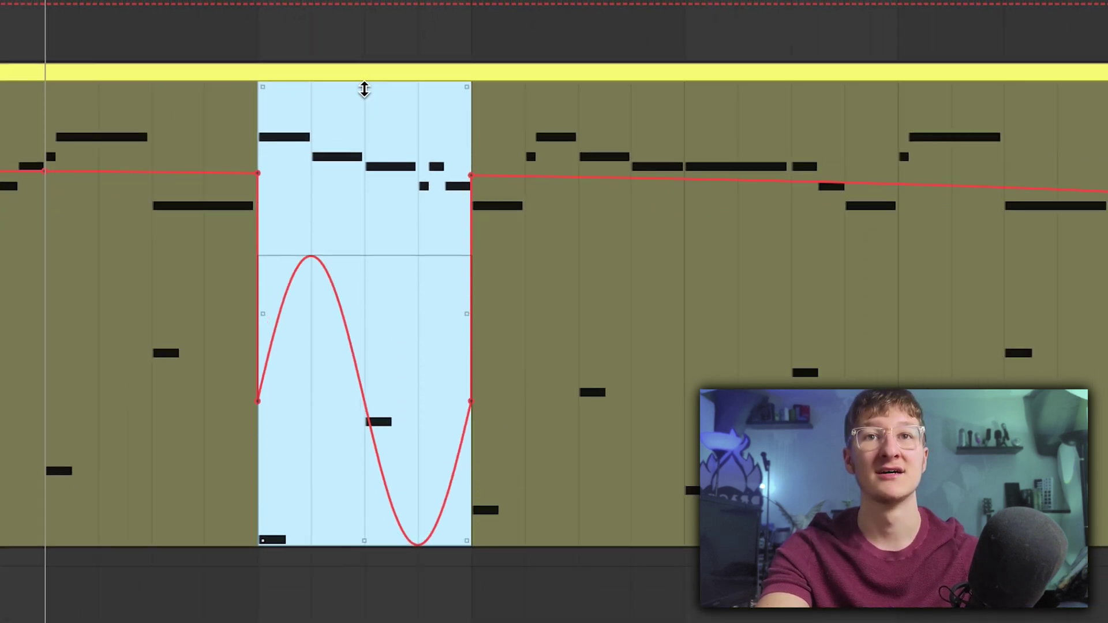
{"action": "left_click_drag", "start_coordinate": [365, 545], "coordinate": [364, 363]}
{"action": "scroll", "coordinate": [307, 502], "scroll_direction": "left", "scroll_amount": 20}
{"action": "scroll", "coordinate": [307, 503], "scroll_direction": "right", "scroll_amount": 7}
{"action": "left_click_drag", "start_coordinate": [179, 412], "coordinate": [239, 418]}
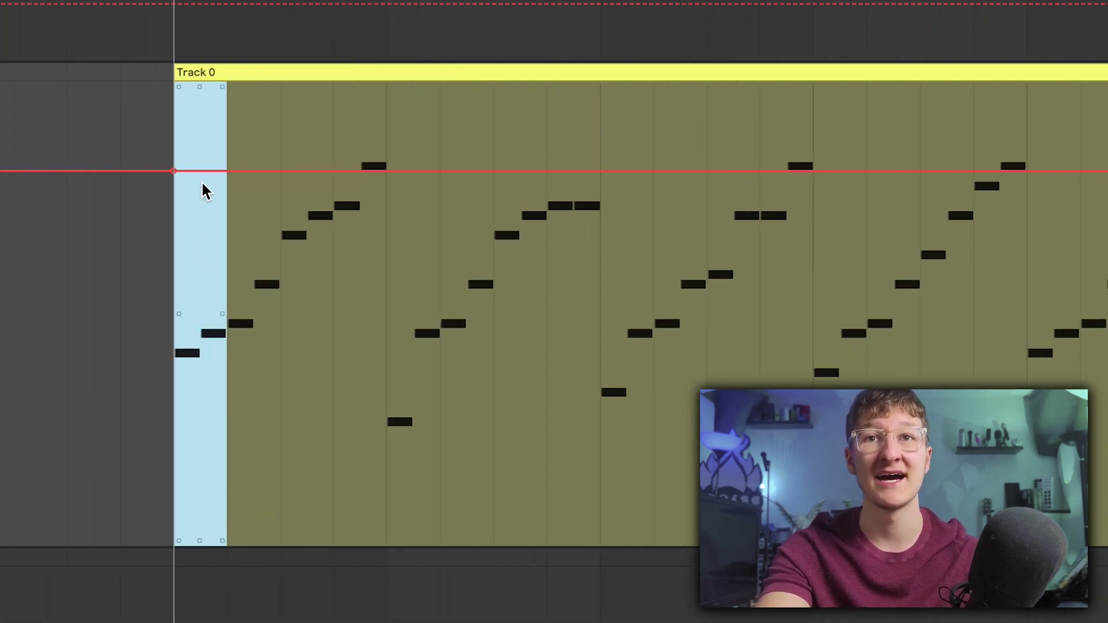
Insert a sine shape over two bars at the clip start and narrow its peak and trough.
{"action": "left_click", "coordinate": [250, 285], "text": "shift"}
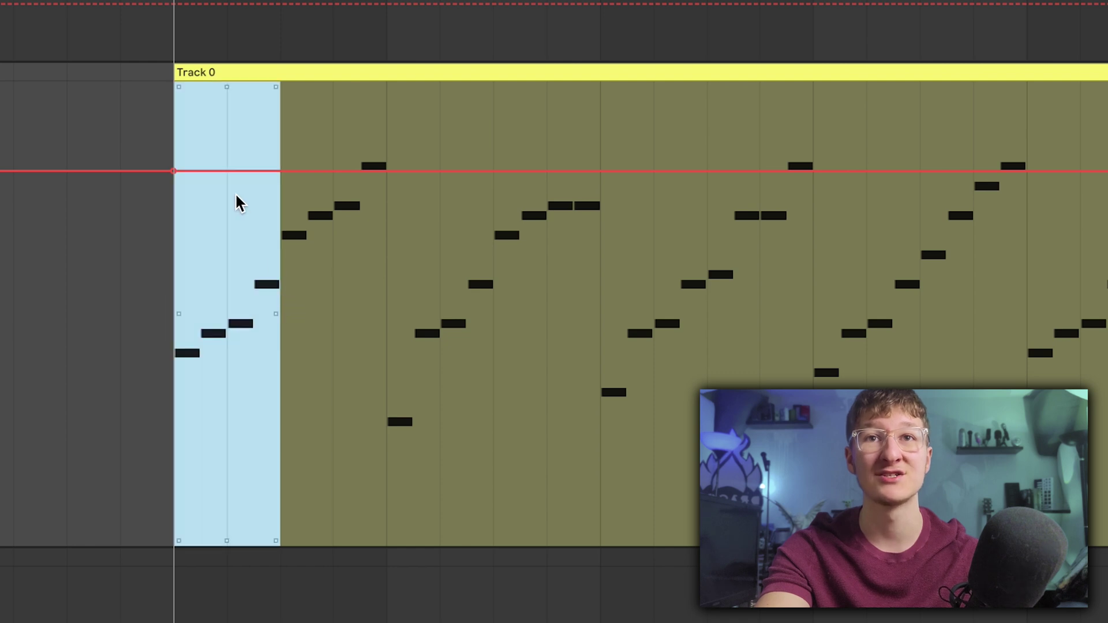
{"action": "right_click", "coordinate": [235, 191]}
{"action": "left_click", "coordinate": [441, 451]}
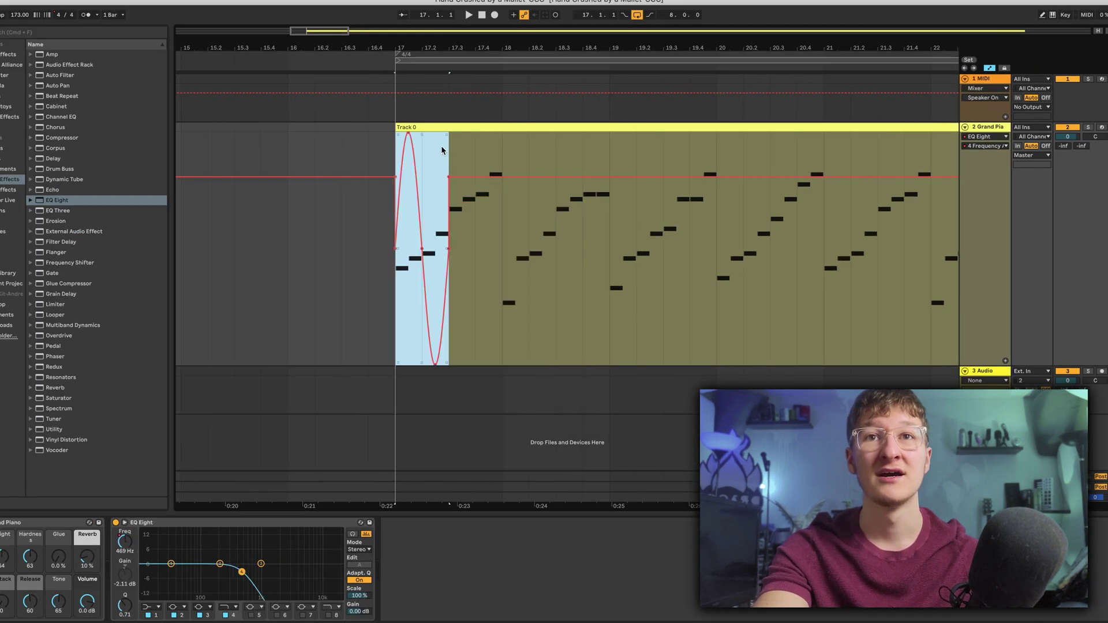
{"action": "left_click_drag", "start_coordinate": [423, 134], "coordinate": [423, 203]}
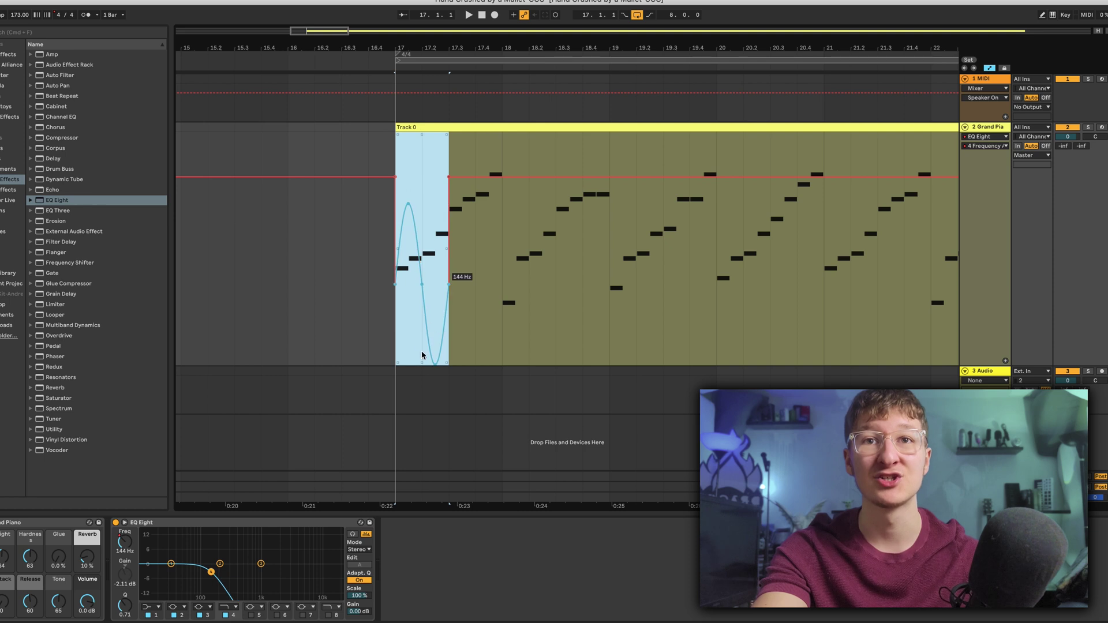
{"action": "left_click_drag", "start_coordinate": [422, 362], "coordinate": [421, 283]}
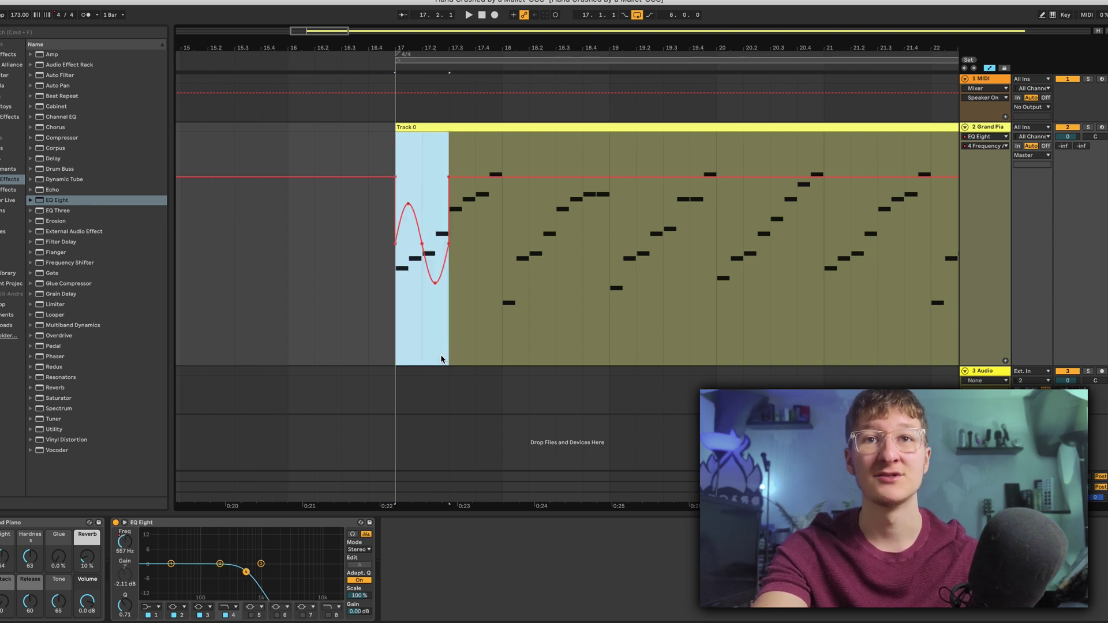
Duplicate the bars 17–19 sine section toward bar 25, undo extra copies, and play from the clip start.
{"action": "key", "text": "super+d"}
{"action": "key", "text": "super+d"}
{"action": "key", "text": "super+d"}
{"action": "left_click", "coordinate": [396, 350]}
{"action": "left_click_drag", "start_coordinate": [396, 350], "coordinate": [602, 354]}
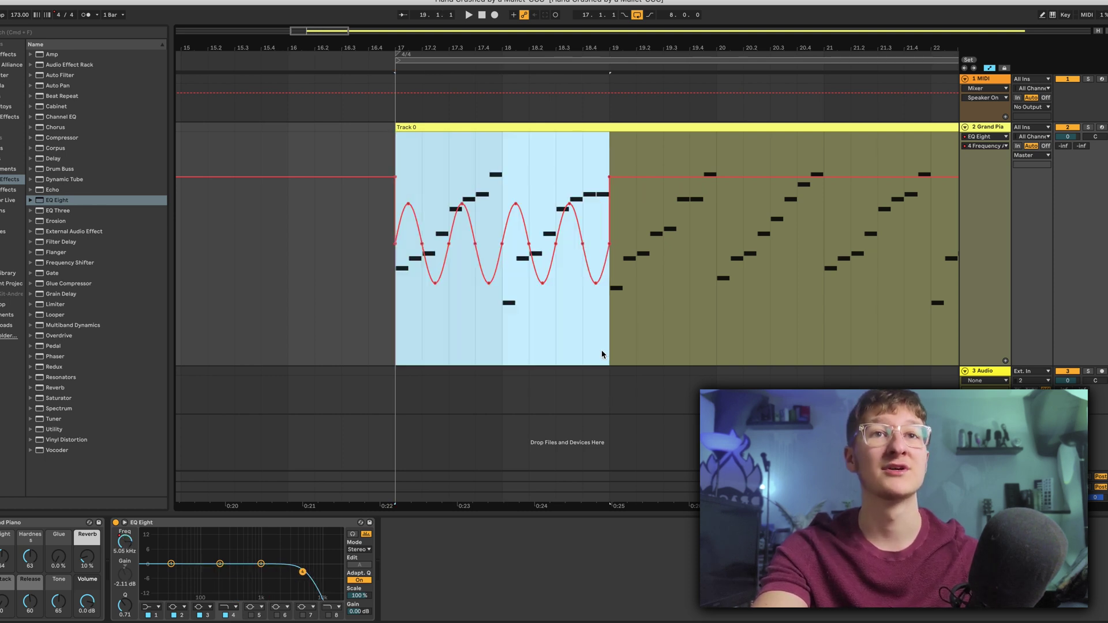
{"action": "key", "text": "super+d"}
{"action": "key", "text": "super+d"}
{"action": "key", "text": "super+d"}
{"action": "key", "text": "minus"}
{"action": "key", "text": "minus"}
{"action": "key", "text": "super+z"}
{"action": "key", "text": "super+z"}
{"action": "key", "text": "super+z"}
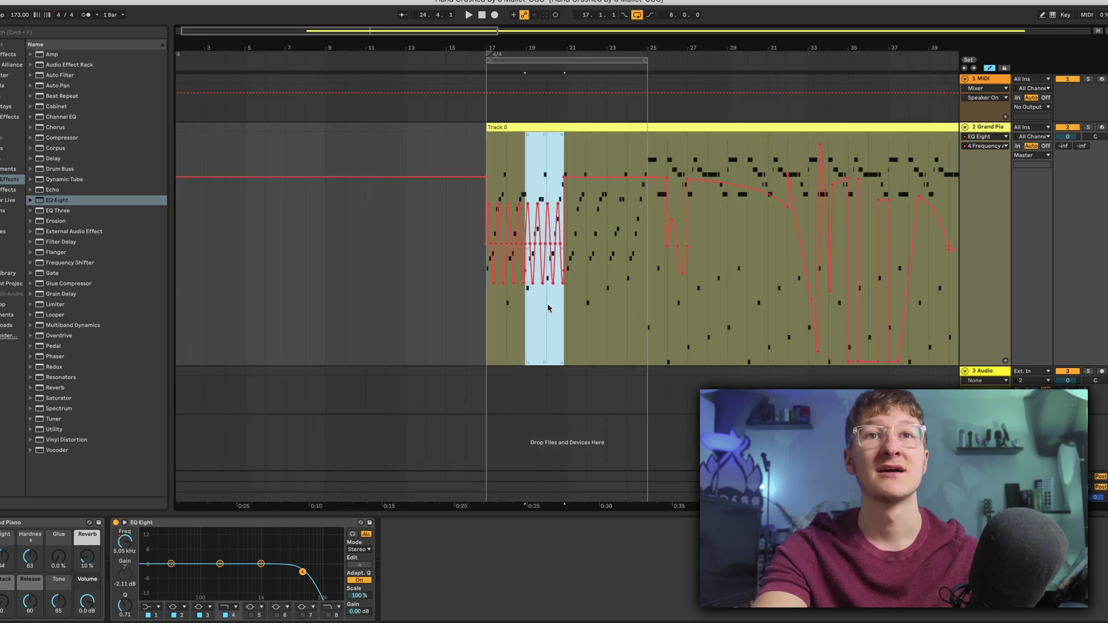
{"action": "left_click_drag", "start_coordinate": [487, 333], "coordinate": [529, 337]}
{"action": "key", "text": "super+d"}
{"action": "key", "text": "super+d"}
{"action": "key", "text": "super+d"}
{"action": "key", "text": "super+d"}
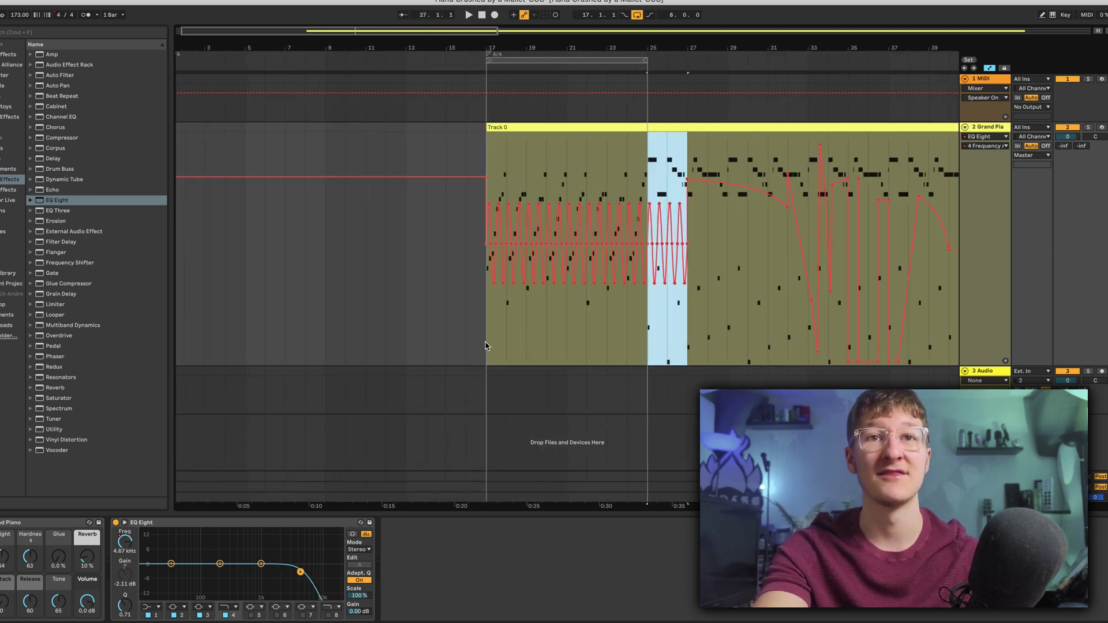
{"action": "left_click", "coordinate": [484, 349]}
{"action": "key", "text": "space"}
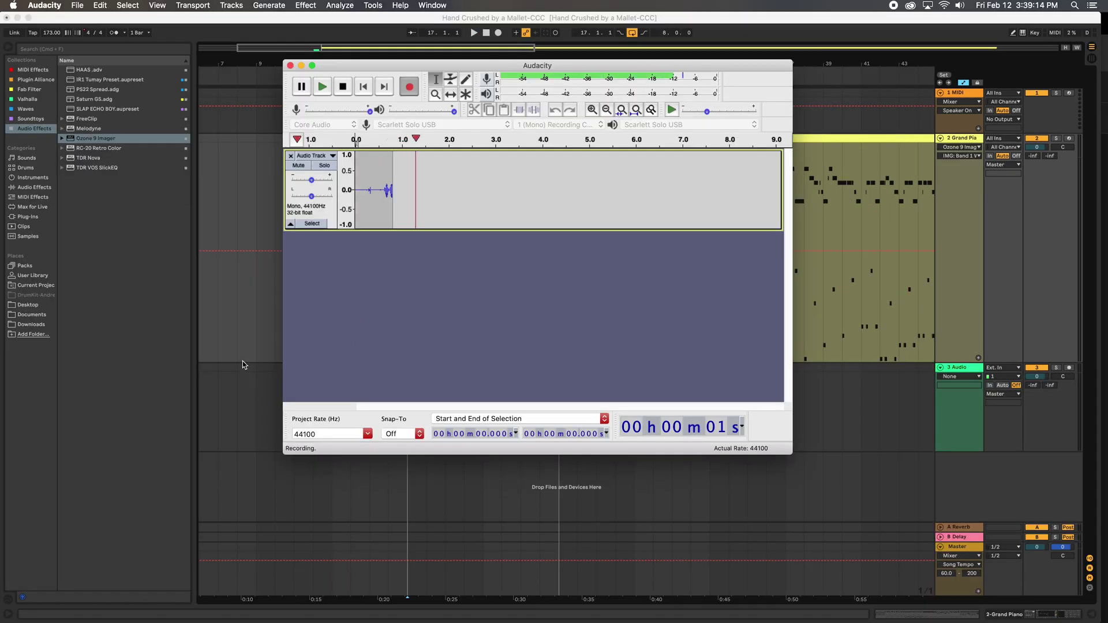
Bring Ableton Live back to the front over the Audacity recording window.
{"action": "left_click", "coordinate": [244, 361]}
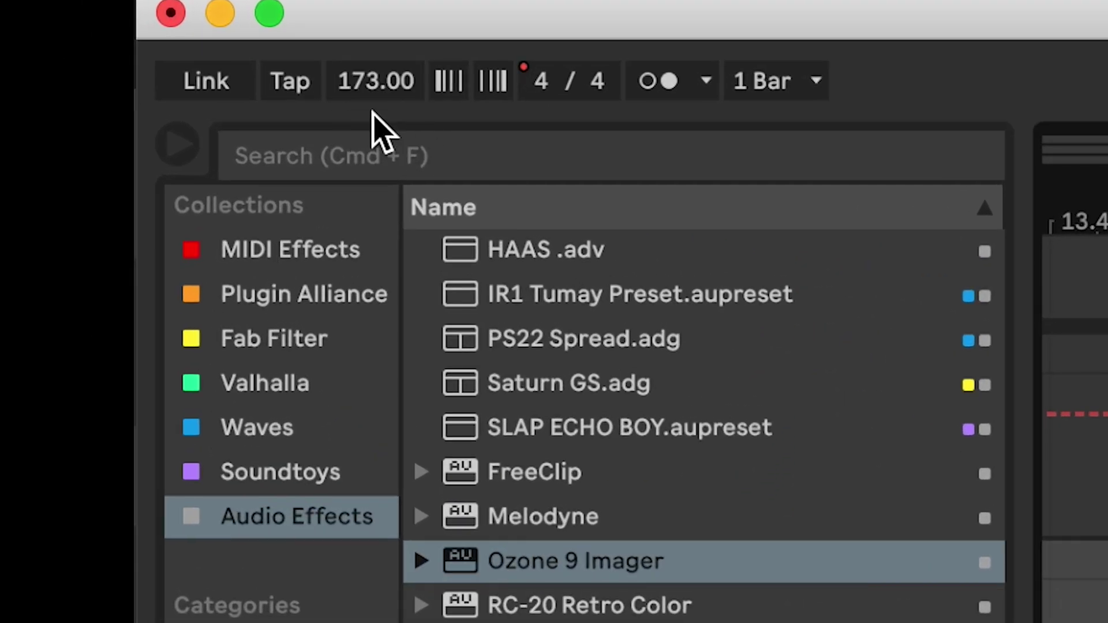
Show tempo automation, add two breakpoints with the later one pulled down, and play the ramp.
{"action": "right_click", "coordinate": [383, 82]}
{"action": "left_click", "coordinate": [435, 109]}
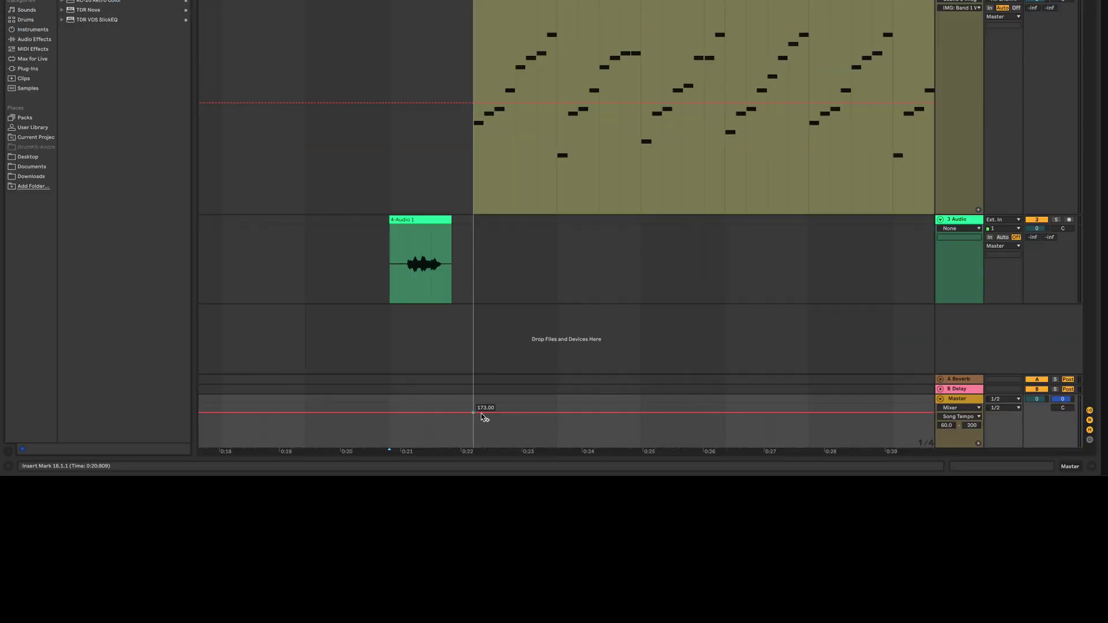
{"action": "left_click", "coordinate": [556, 412]}
{"action": "left_click", "coordinate": [602, 412]}
{"action": "left_click_drag", "start_coordinate": [641, 413], "coordinate": [642, 447]}
{"action": "left_click", "coordinate": [557, 339]}
{"action": "key", "text": "space"}
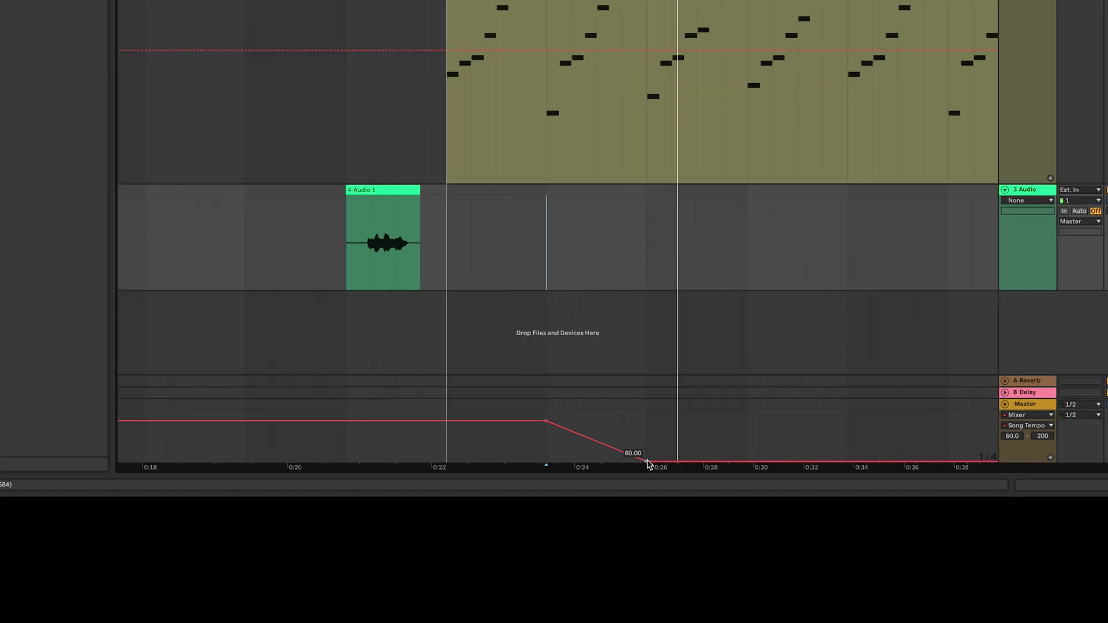
Set the lowered tempo breakpoint to exactly 135 BPM.
{"action": "right_click", "coordinate": [639, 446]}
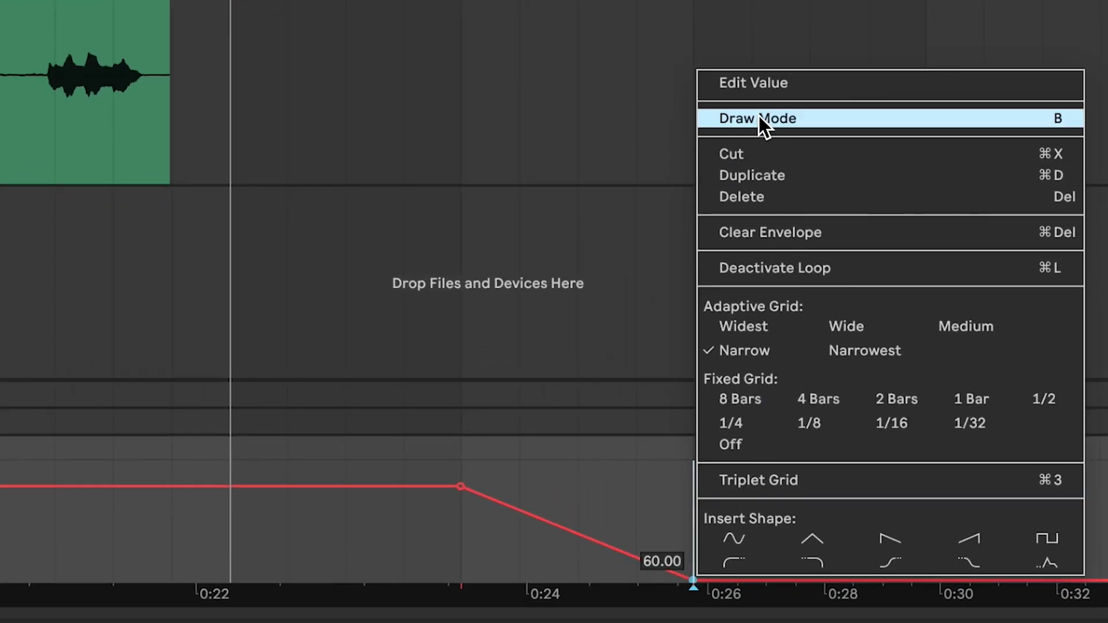
{"action": "left_click", "coordinate": [752, 85]}
{"action": "type", "text": "135"}
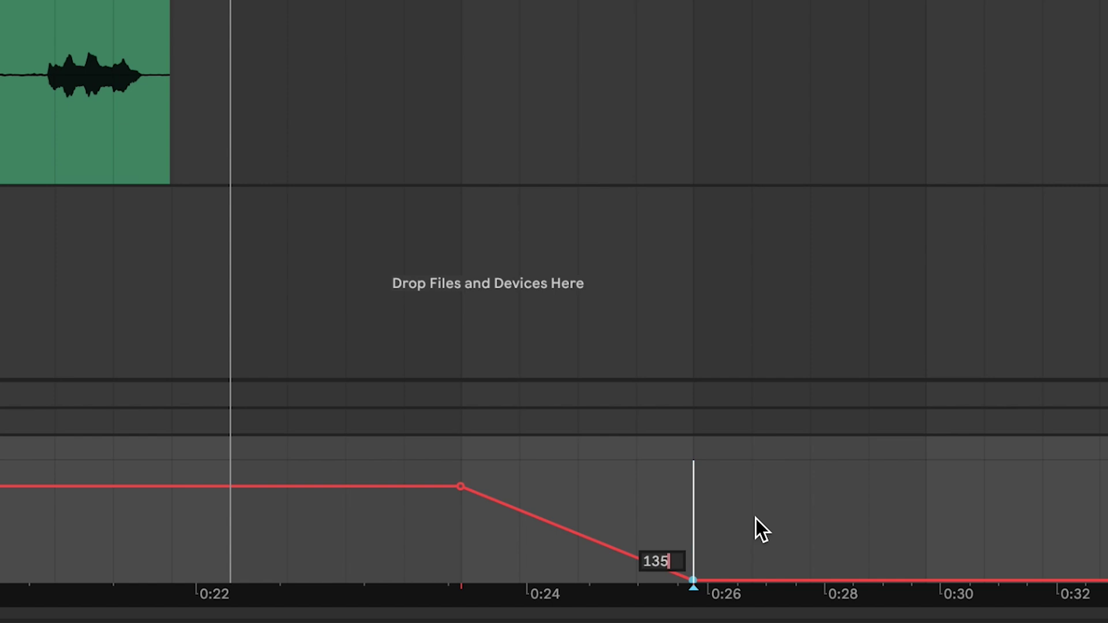
{"action": "key", "text": "Return"}
{"action": "left_click", "coordinate": [466, 539]}
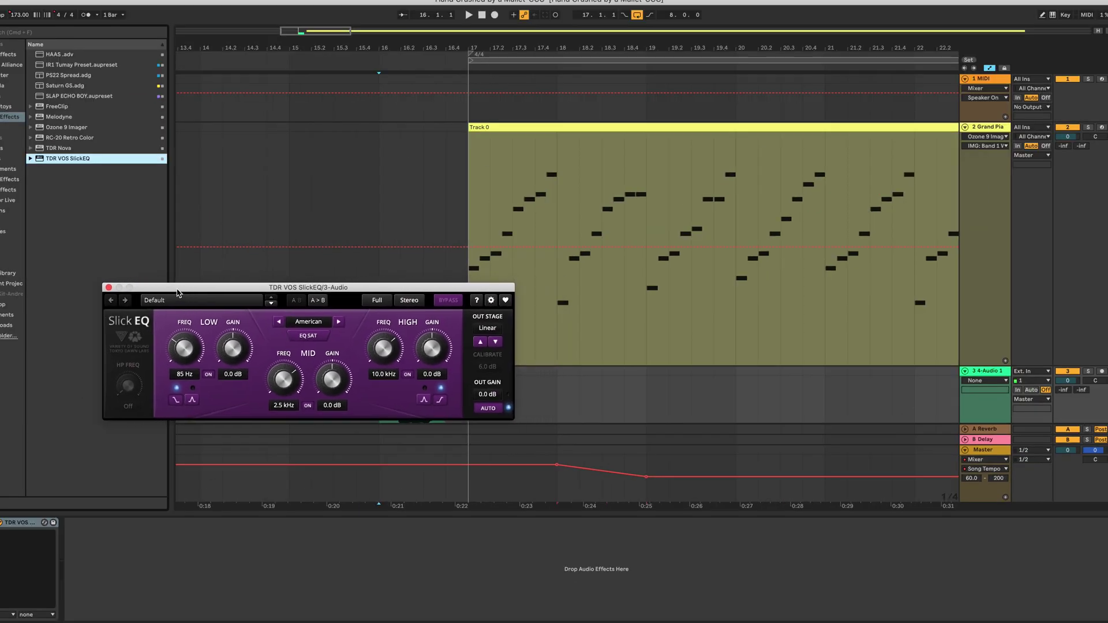
Move the SlickEQ window aside, unfold the TDR VOS device, and raise LOW Gain to 3.9 dB.
{"action": "left_click_drag", "start_coordinate": [178, 292], "coordinate": [184, 325]}
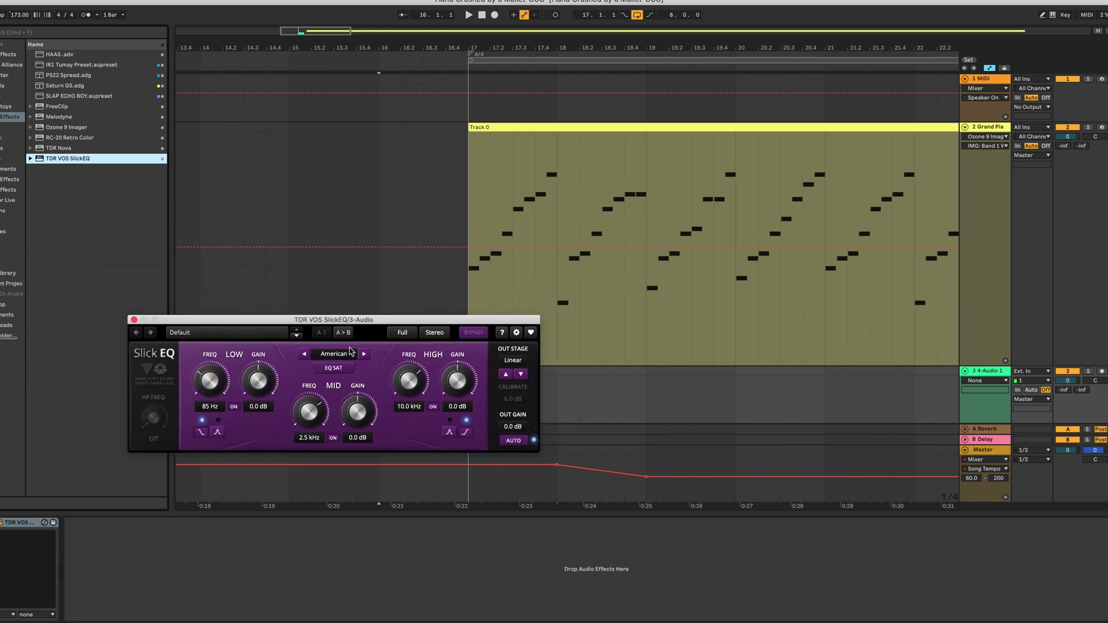
{"action": "left_click_drag", "start_coordinate": [444, 322], "coordinate": [362, 198]}
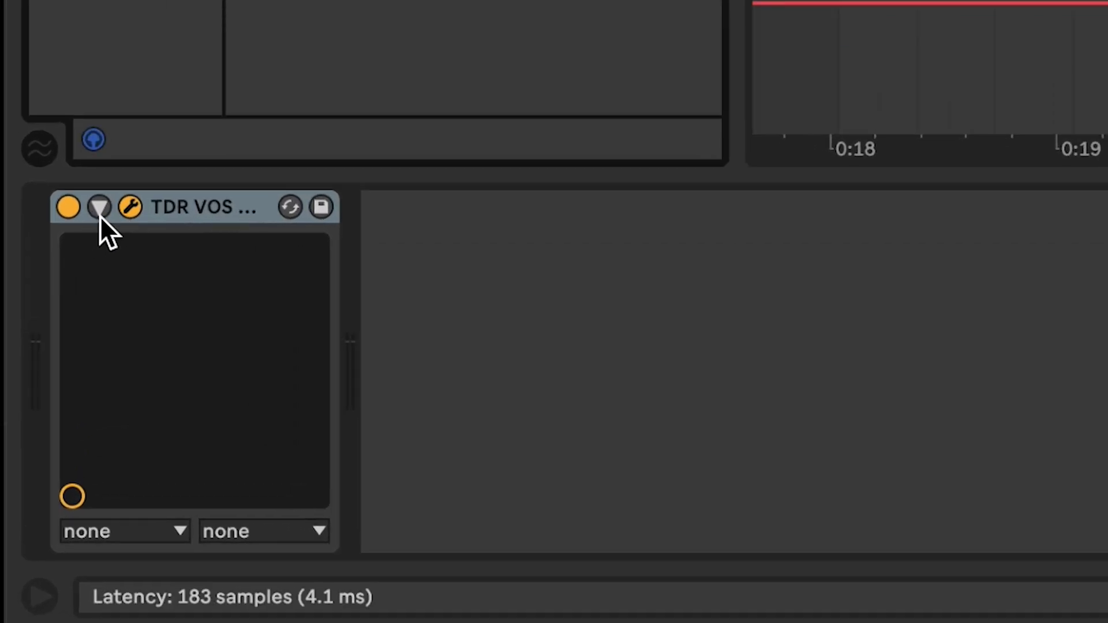
{"action": "left_click", "coordinate": [99, 208]}
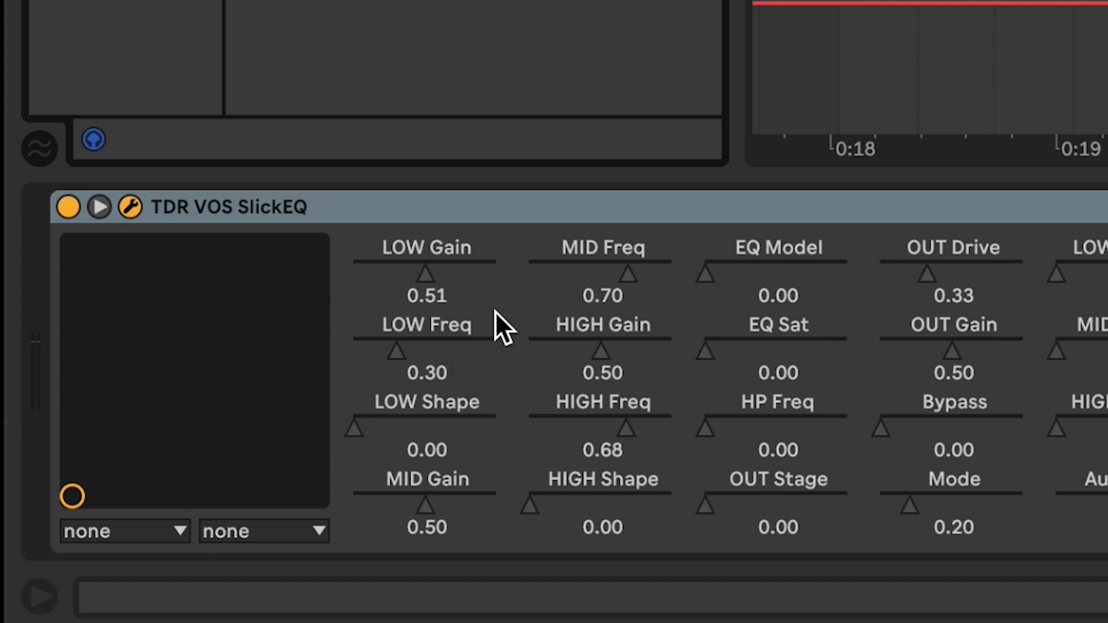
{"action": "mouse_move", "coordinate": [495, 49]}
{"action": "left_mouse_down"}
{"action": "mouse_move", "coordinate": [494, 92]}
{"action": "mouse_move", "coordinate": [494, 7]}
{"action": "mouse_move", "coordinate": [494, 38]}
{"action": "left_mouse_up"}
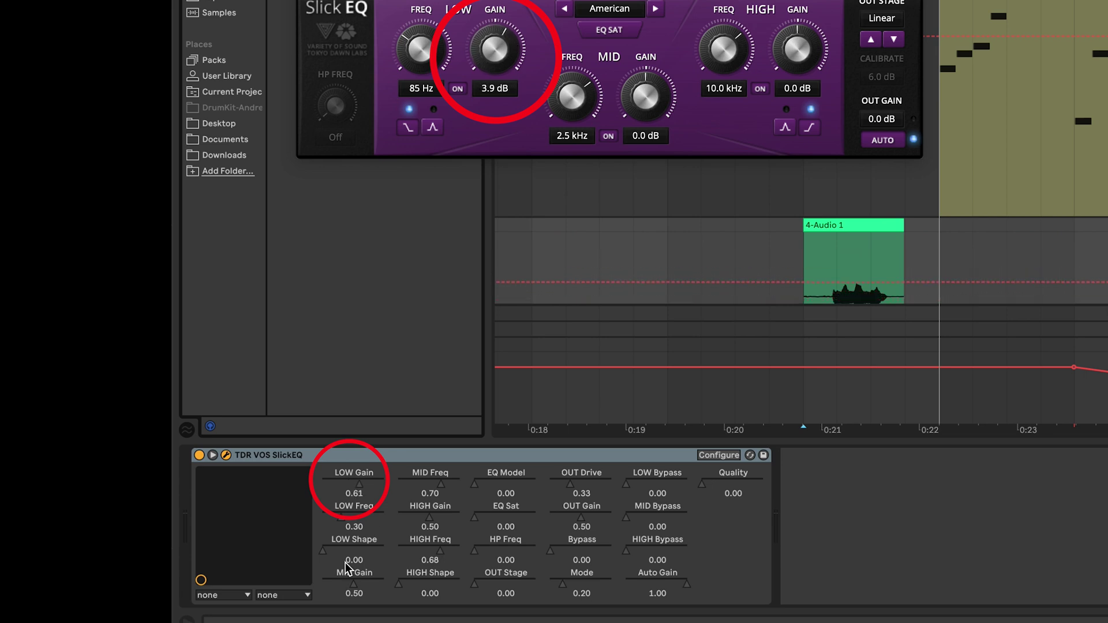
Automate SlickEQ LOW Gain with a breakpoint at 0:22 ramping to 1.00, and play it back.
{"action": "right_click", "coordinate": [351, 485]}
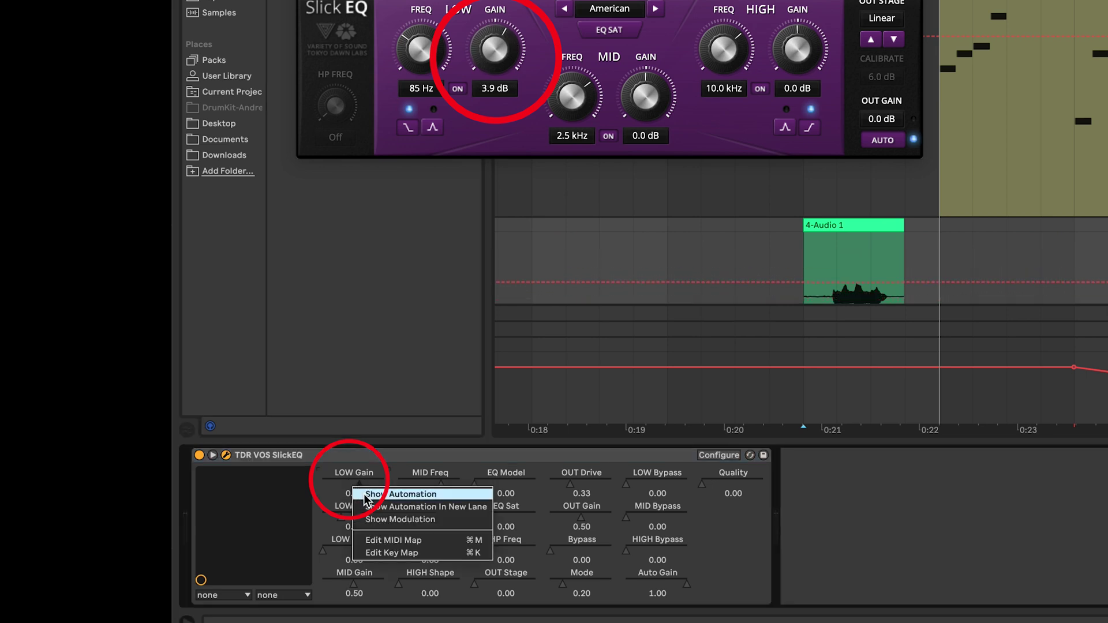
{"action": "left_click", "coordinate": [365, 495]}
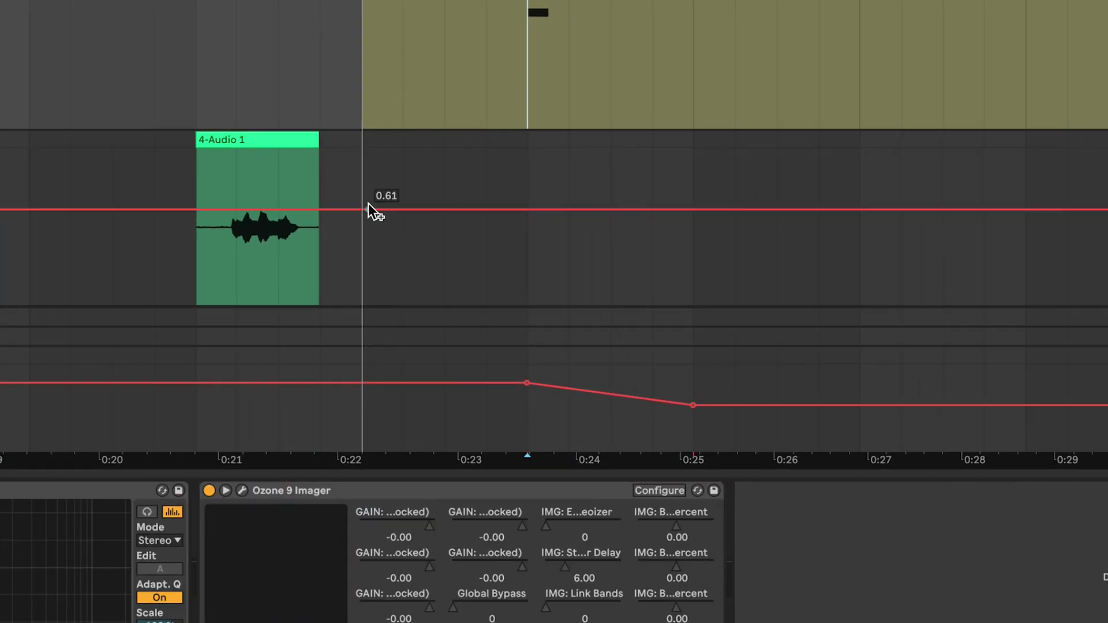
{"action": "left_click", "coordinate": [366, 206]}
{"action": "left_click_drag", "start_coordinate": [526, 208], "coordinate": [522, 149]}
{"action": "left_click", "coordinate": [372, 264]}
{"action": "key", "text": "space"}
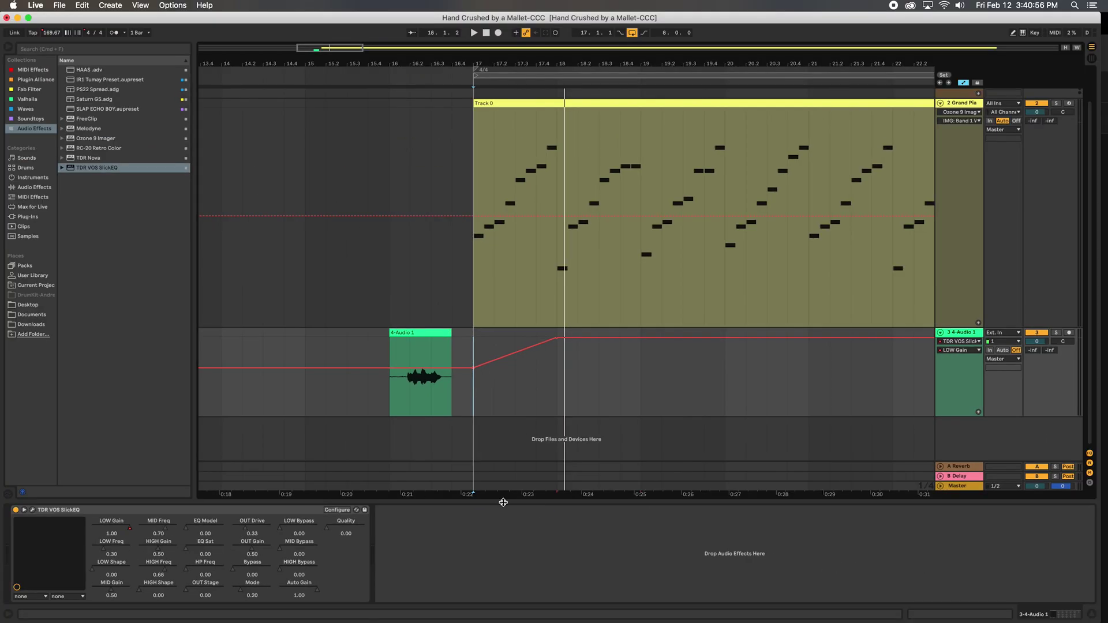
Collapse the device panel, stop playback, and open the 4-Audio 1 clip's details.
{"action": "left_click_drag", "start_coordinate": [504, 502], "coordinate": [503, 506]}
{"action": "key", "text": "space"}
{"action": "left_click", "coordinate": [404, 367]}
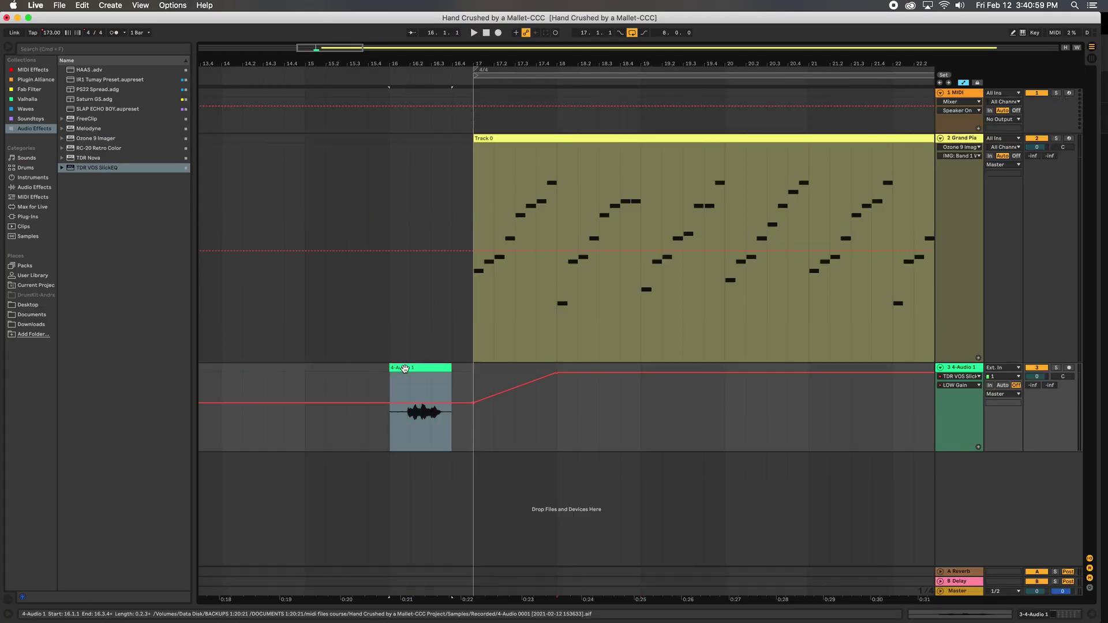
{"action": "double_click", "coordinate": [404, 368]}
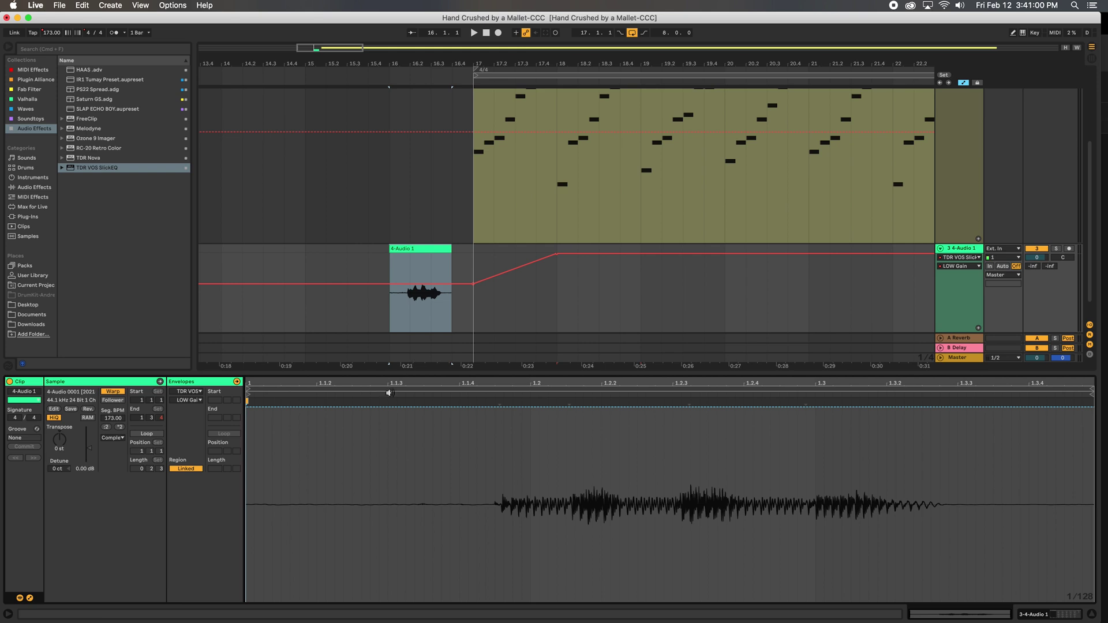
Show the clip envelopes and select the clip's own Transposition parameter.
{"action": "left_click", "coordinate": [30, 598]}
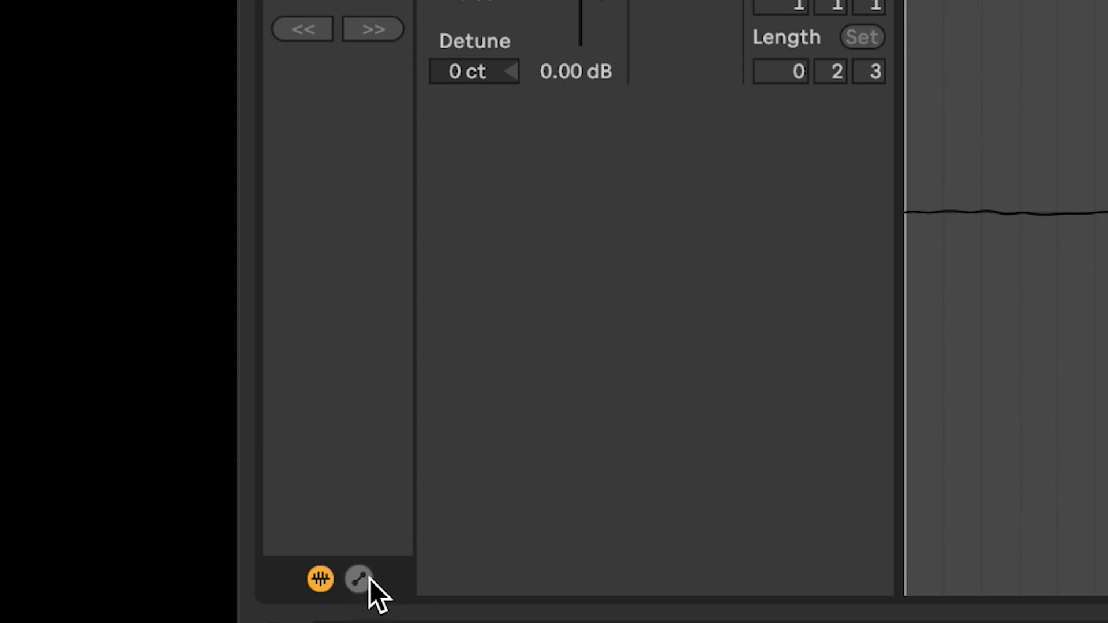
{"action": "left_click", "coordinate": [367, 579]}
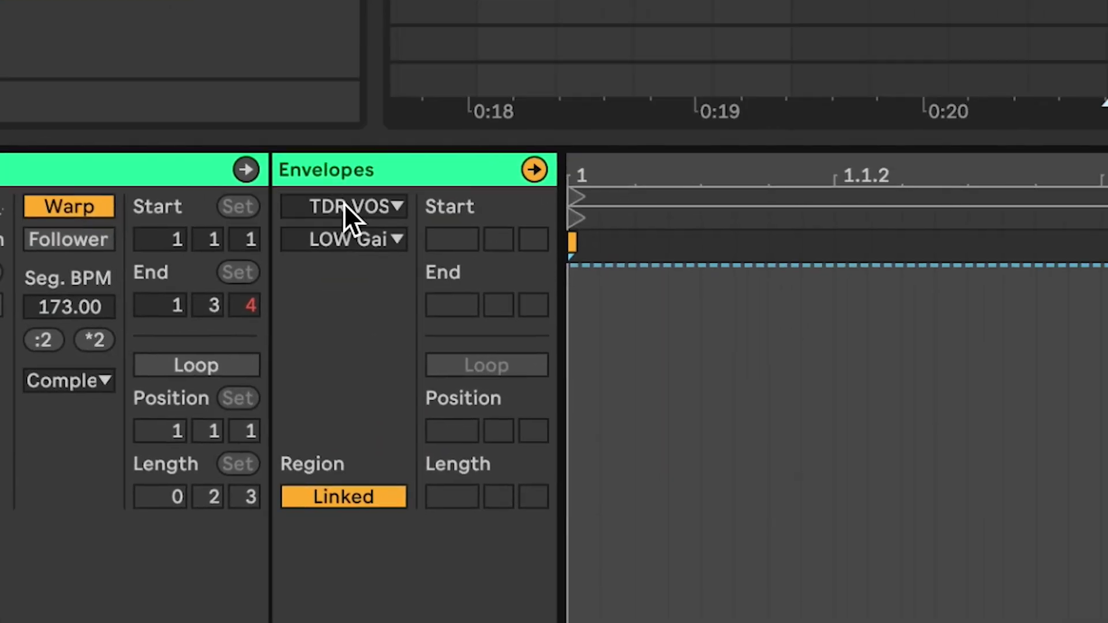
{"action": "left_click", "coordinate": [344, 206]}
{"action": "left_click", "coordinate": [330, 324]}
{"action": "left_click", "coordinate": [337, 237]}
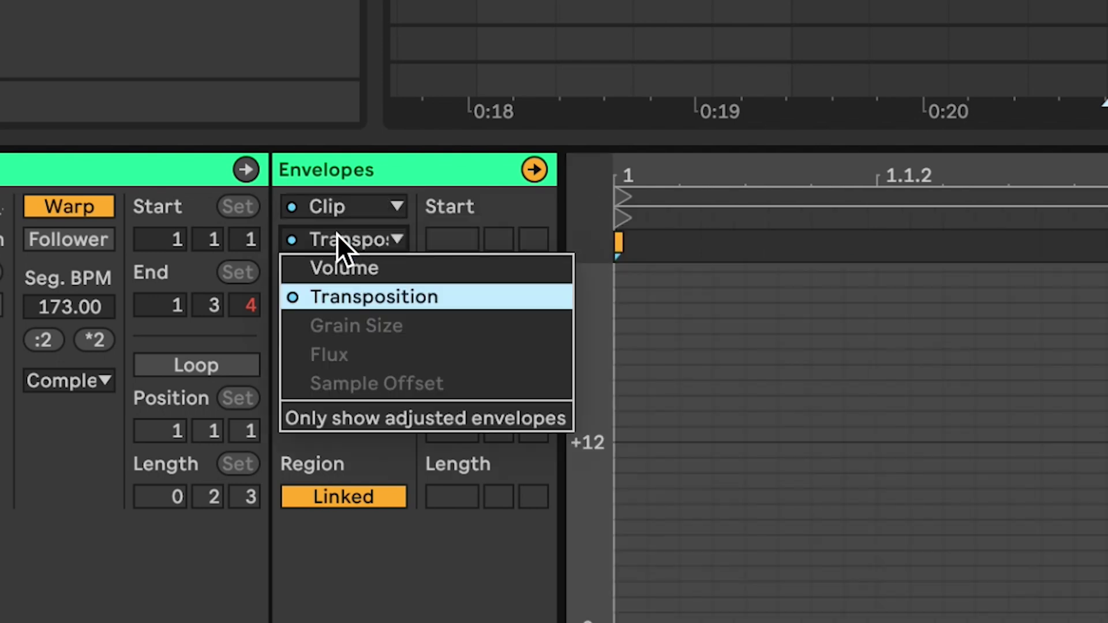
{"action": "key", "text": "Escape"}
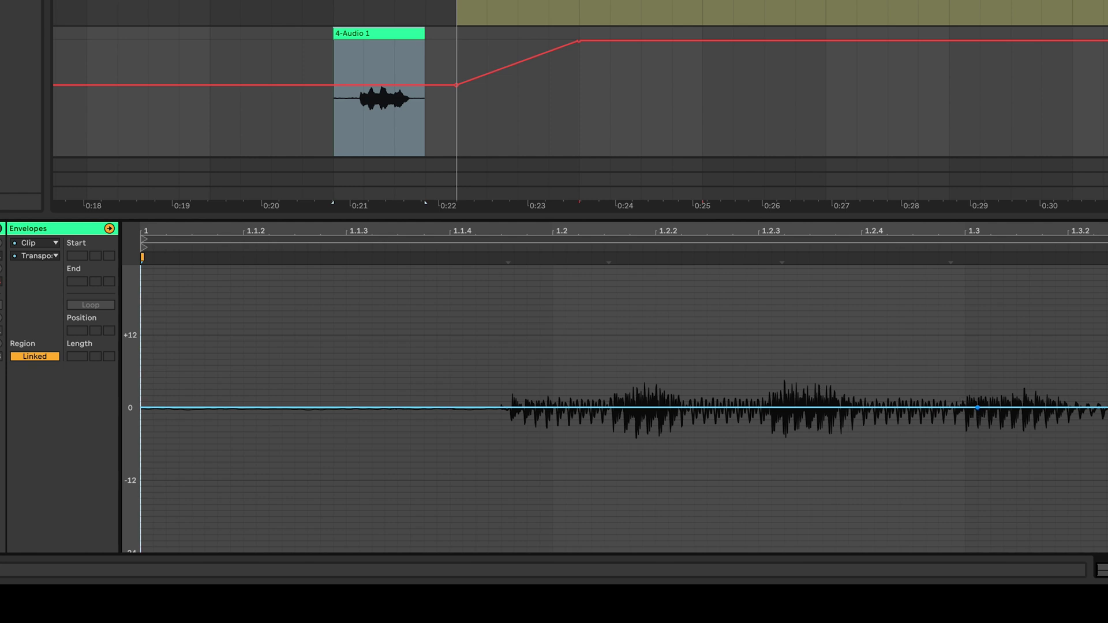
Draw the transposition envelope up to about +18 semitones, dropping to +7 at 1.1.4, then play it.
{"action": "left_click_drag", "start_coordinate": [977, 408], "coordinate": [964, 275]}
{"action": "left_click_drag", "start_coordinate": [500, 272], "coordinate": [500, 413]}
{"action": "left_click", "coordinate": [325, 128]}
{"action": "key", "text": "space"}
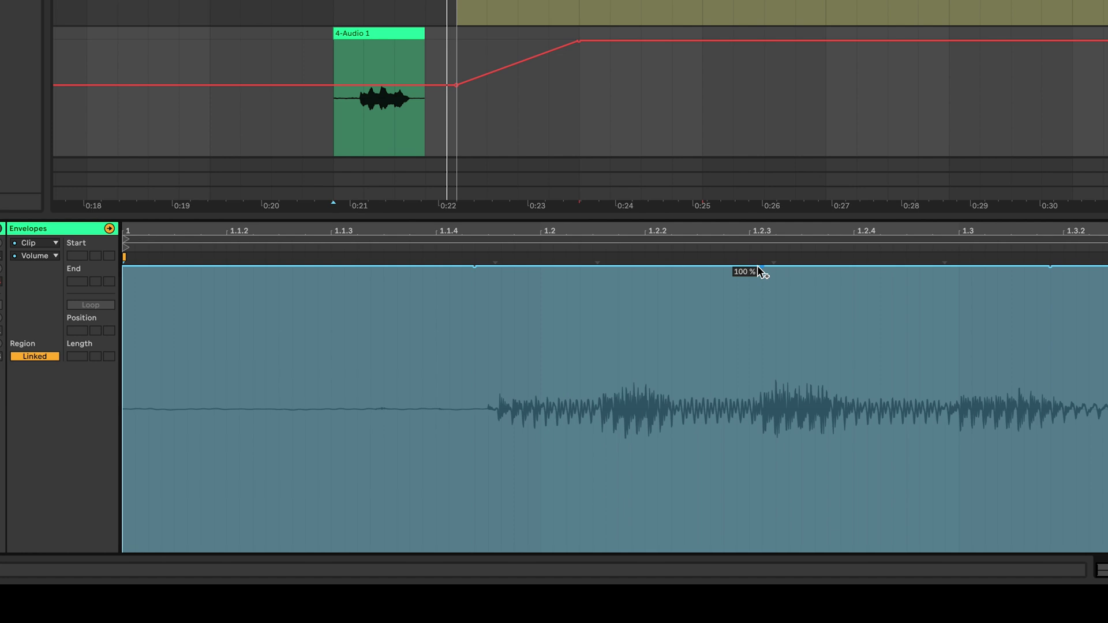
Pull the volume envelope into a dip and choose TDR VOS SlickEQ as the envelope device.
{"action": "left_click_drag", "start_coordinate": [758, 267], "coordinate": [749, 455]}
{"action": "left_click", "coordinate": [421, 441]}
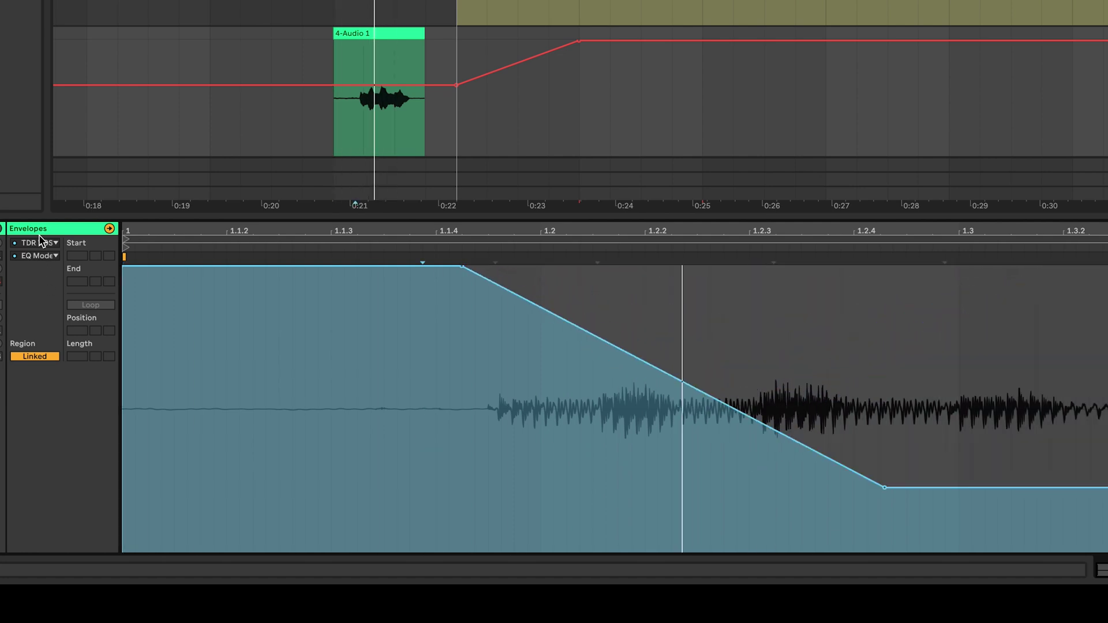
{"action": "left_click", "coordinate": [34, 243]}
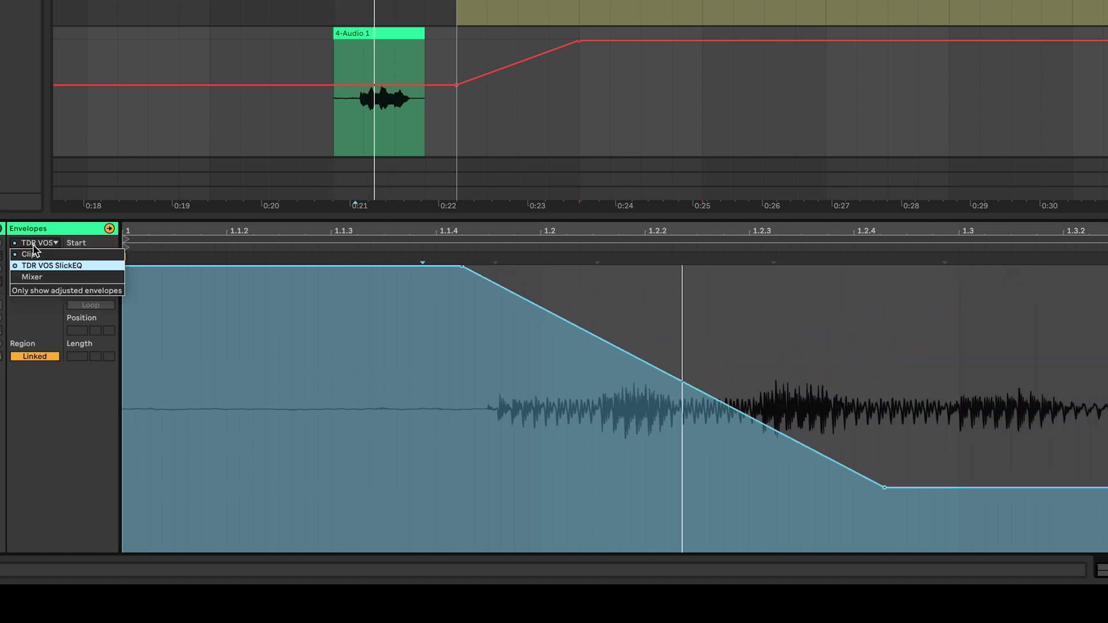
{"action": "left_click", "coordinate": [35, 266]}
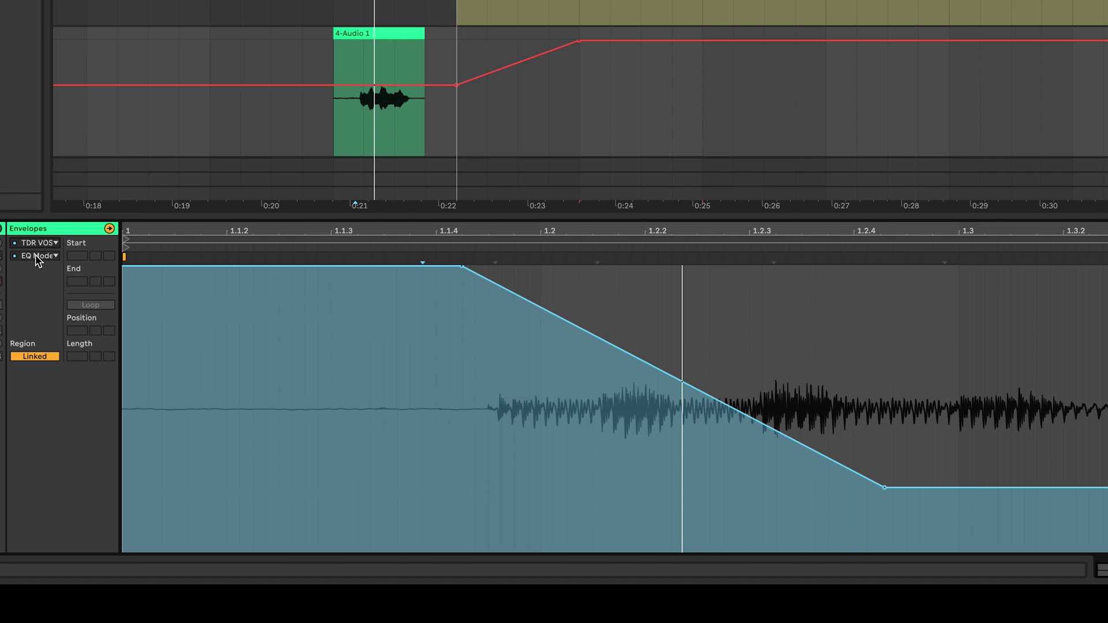
{"action": "left_click", "coordinate": [36, 256]}
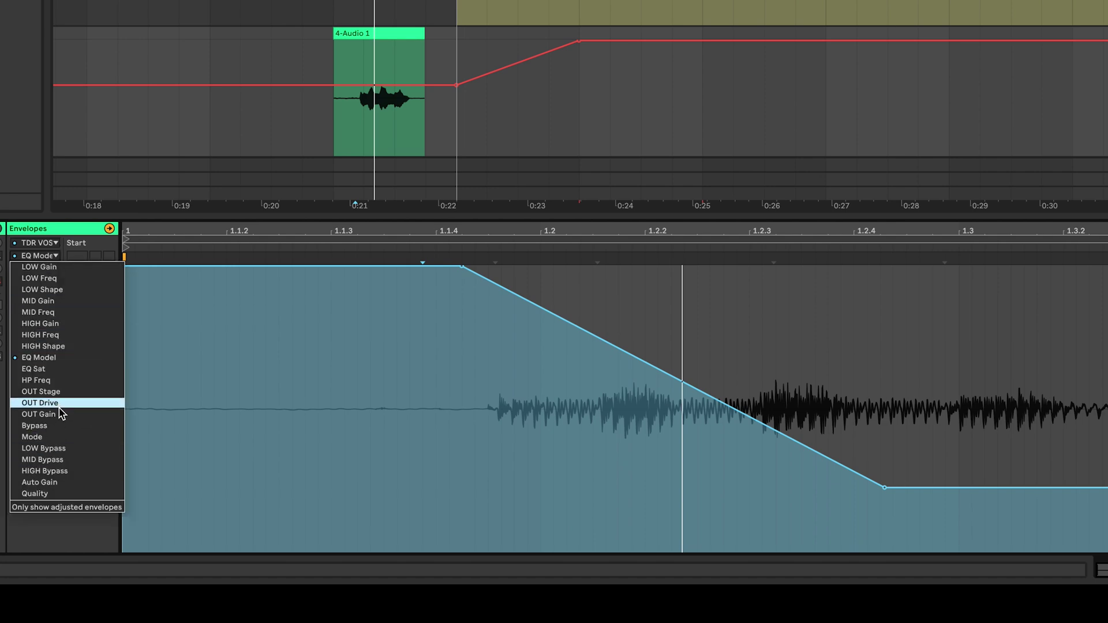